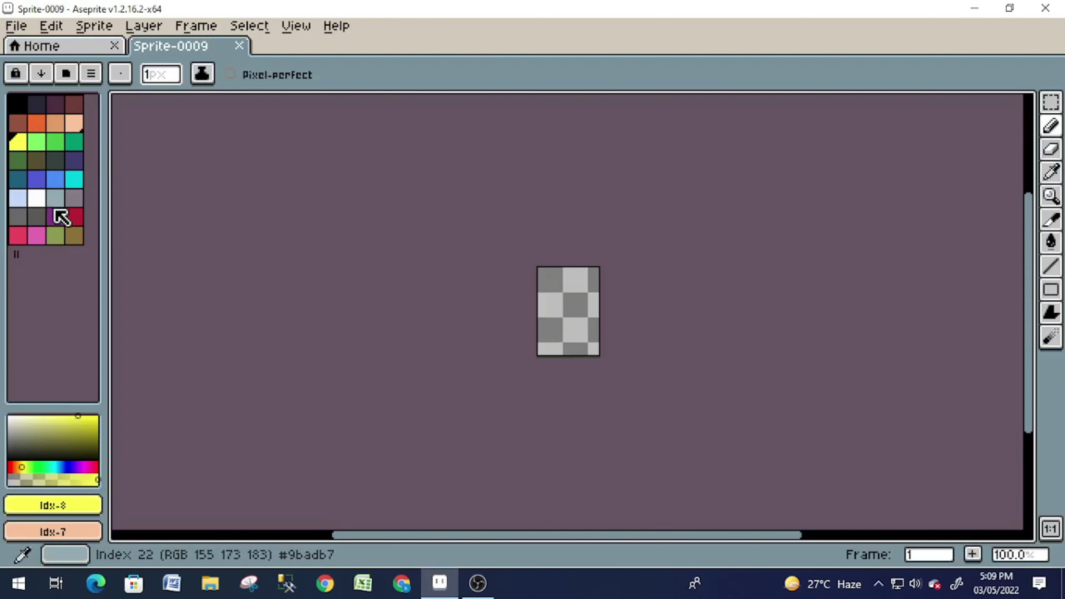
# - Outline the band in dark purple along its bottom and left edges
pyautogui.scroll(3, 509, 202)
pyautogui.scroll(2, 466, 227)
pyautogui.click(467, 227)
pyautogui.moveTo(475, 396); pyautogui.dragTo(285, 457)
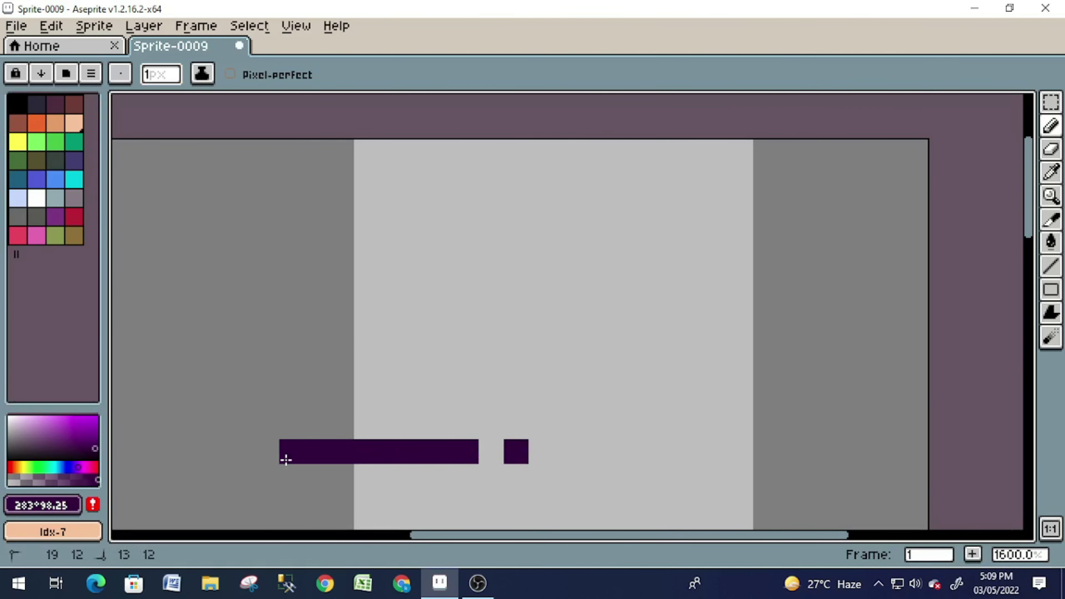
pyautogui.scroll(-1, 365, 405)
pyautogui.moveTo(365, 404); pyautogui.dragTo(225, 374)
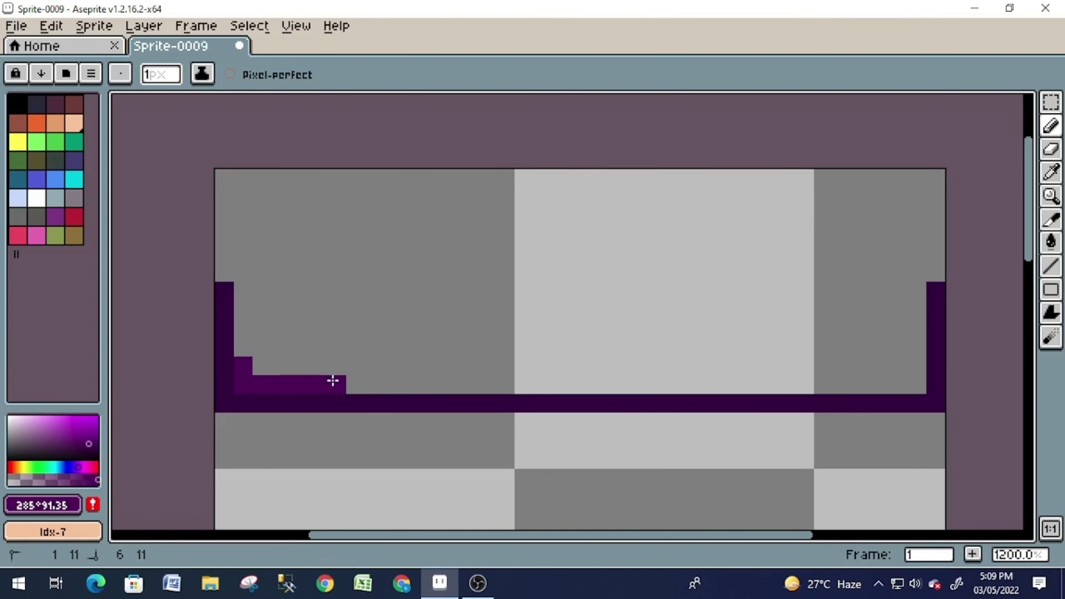
# - Fill the band's left and right sides with lighter purple
pyautogui.moveTo(333, 380)
pyautogui.mouseDown()
pyautogui.moveTo(256, 323)
pyautogui.moveTo(235, 287)
pyautogui.moveTo(405, 293)
pyautogui.mouseUp()
pyautogui.keyDown('alt'); pyautogui.click(229, 290); pyautogui.keyUp('alt')
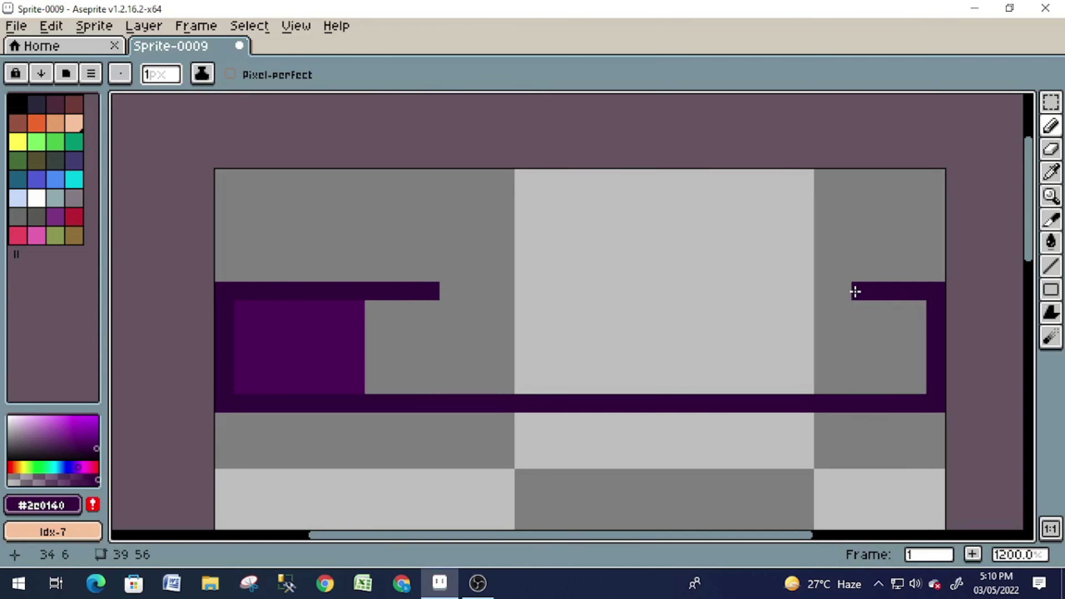
pyautogui.moveTo(886, 312)
pyautogui.mouseDown()
pyautogui.moveTo(884, 326)
pyautogui.moveTo(863, 291)
pyautogui.mouseUp()
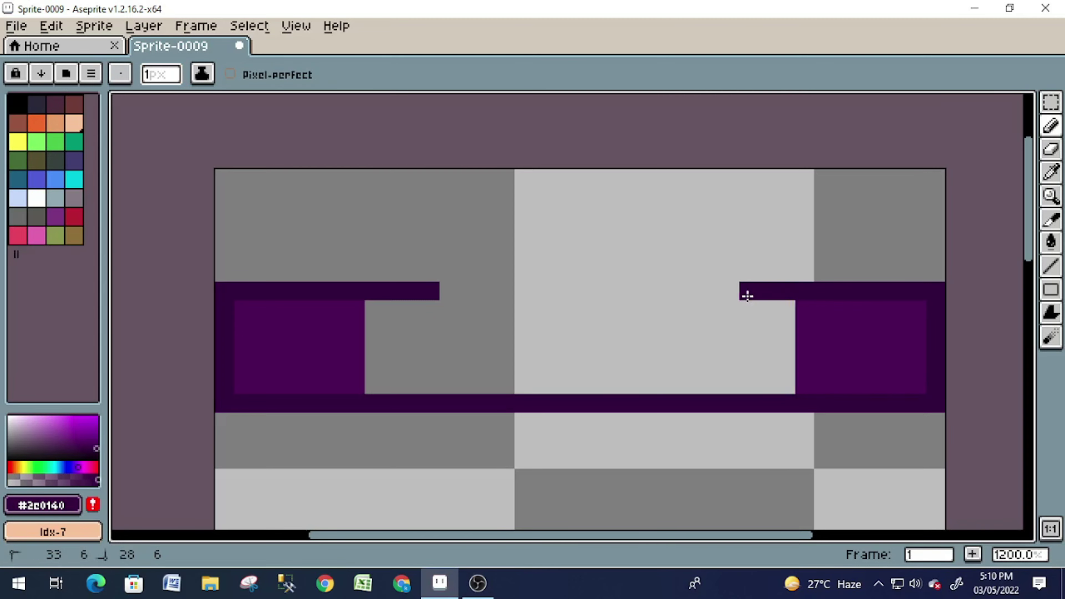
pyautogui.click(17, 467)
pyautogui.click(57, 432)
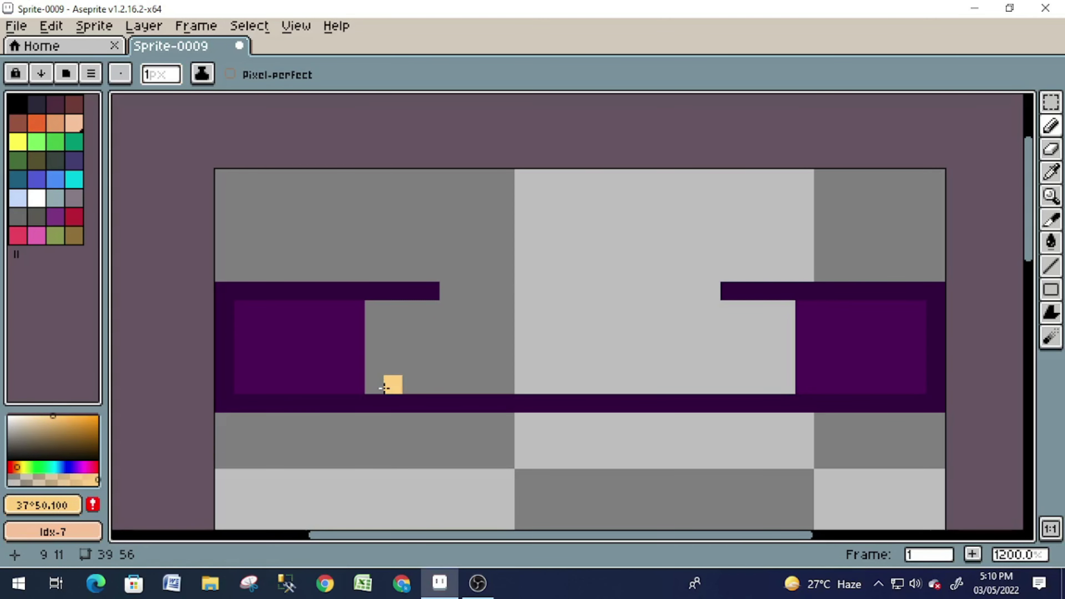
# - Pencil the gable's left slope in cream, undoing the overshooting pixels
pyautogui.click(52, 422)
pyautogui.click(19, 467)
pyautogui.click(50, 418)
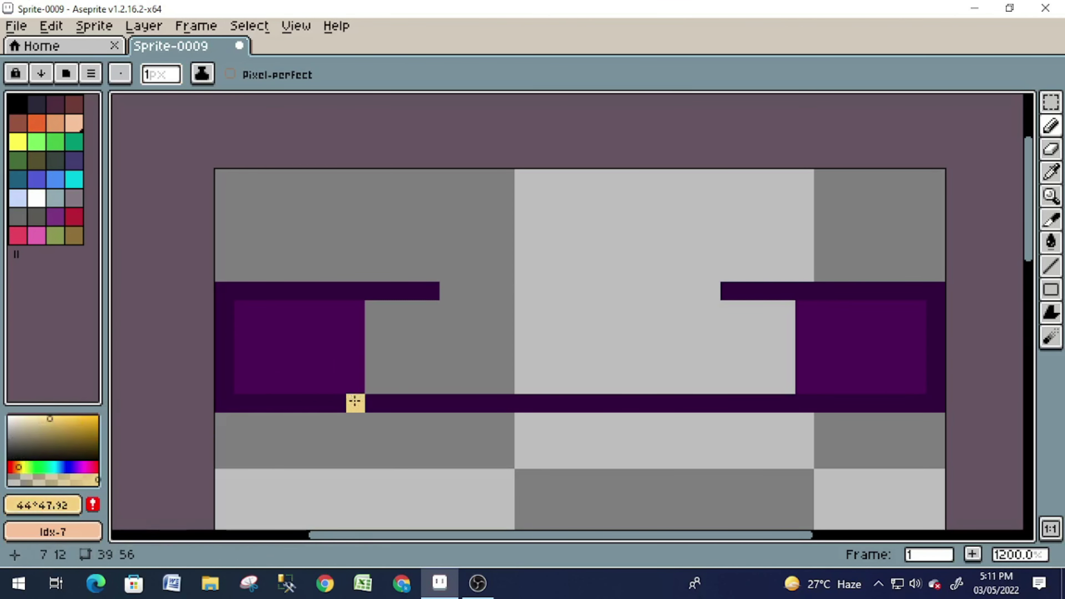
pyautogui.moveTo(375, 385); pyautogui.dragTo(385, 368)
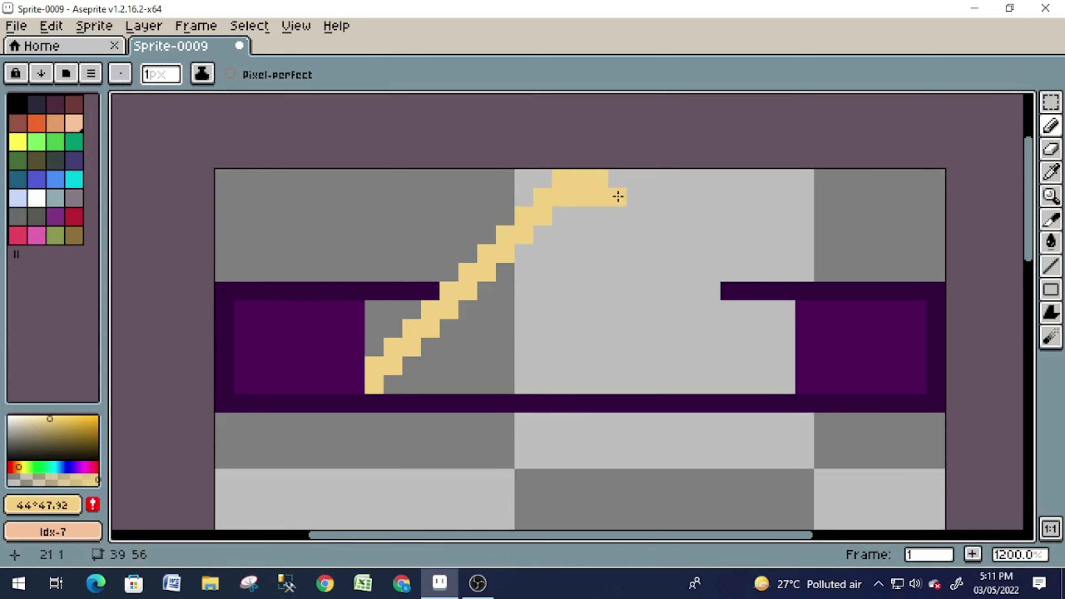
pyautogui.hotkey('ctrl', 'z')
pyautogui.hotkey('ctrl', 'z')
# - Draw the cream right slope down to the band bottom and repaint the side corners purple
pyautogui.click(730, 197)
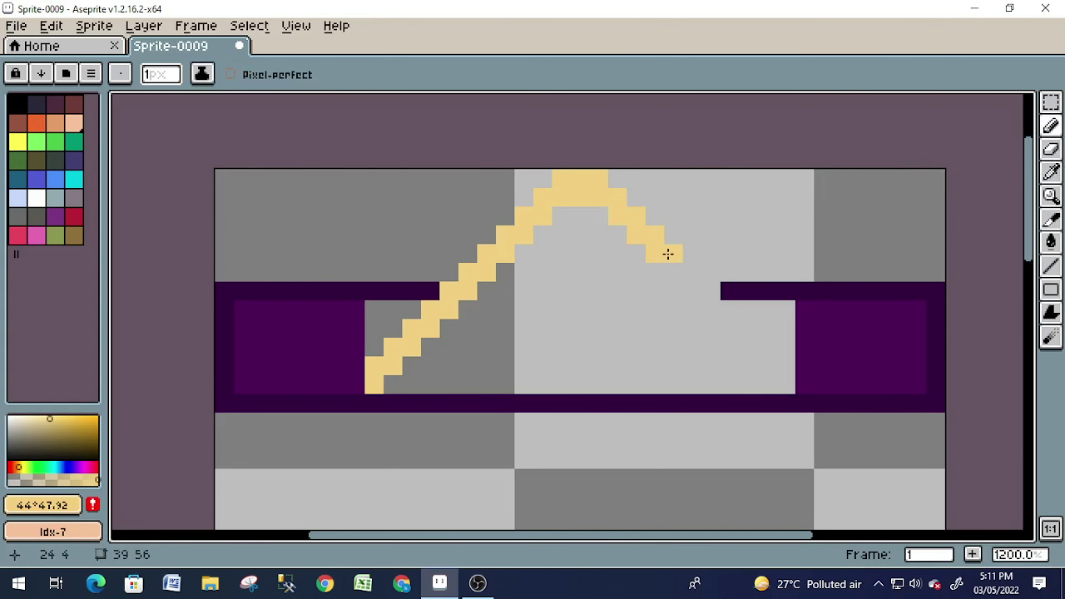
pyautogui.moveTo(743, 332); pyautogui.dragTo(786, 384)
pyautogui.keyDown('alt'); pyautogui.click(832, 349); pyautogui.keyUp('alt')
pyautogui.moveTo(786, 347); pyautogui.dragTo(748, 309)
pyautogui.moveTo(411, 310); pyautogui.dragTo(374, 348)
# - Add an olive inner edge just inside both gable slopes
pyautogui.click(374, 310)
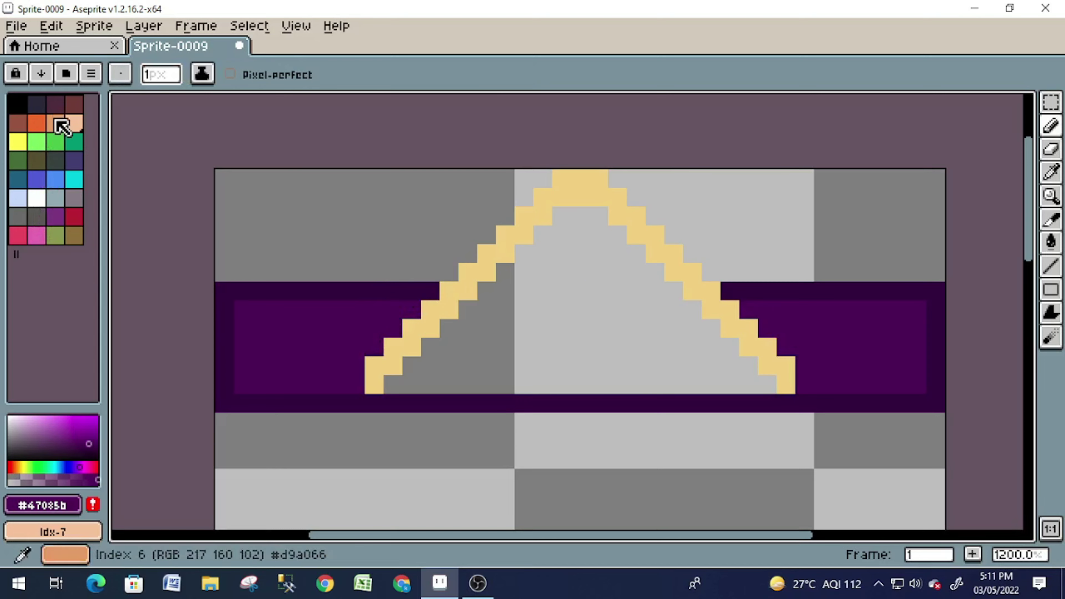
pyautogui.click(56, 123)
pyautogui.click(20, 468)
pyautogui.click(61, 432)
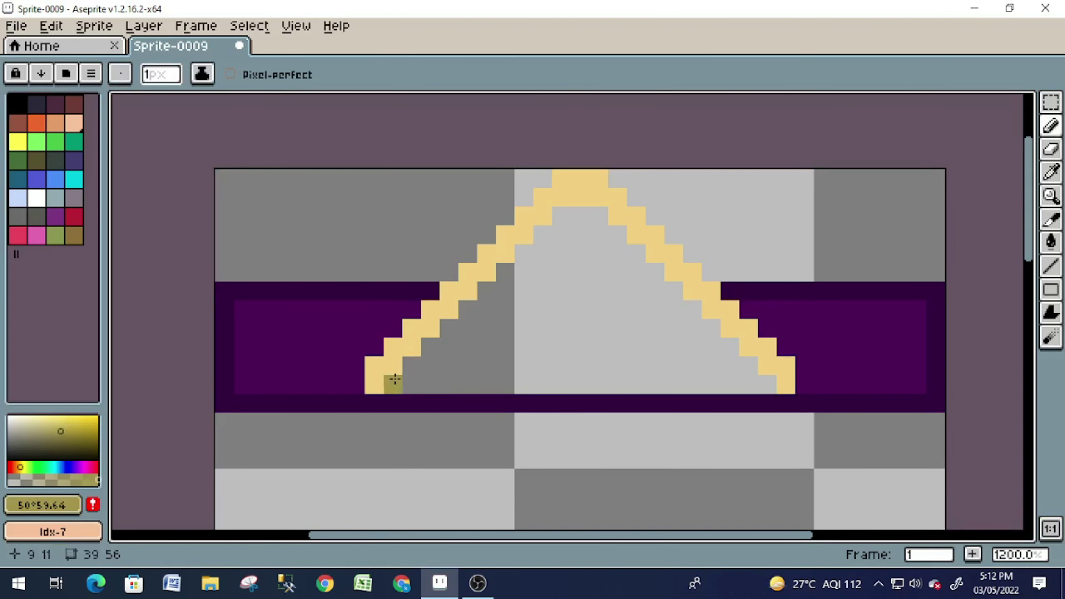
pyautogui.scroll(1, 392, 376)
pyautogui.moveTo(617, 162)
pyautogui.mouseDown()
pyautogui.moveTo(665, 186)
pyautogui.moveTo(889, 378)
pyautogui.mouseUp()
pyautogui.hotkey('ctrl', 'z')
pyautogui.moveTo(591, 210); pyautogui.dragTo(379, 378)
pyautogui.scroll(-1, 564, 337)
pyautogui.click(565, 337)
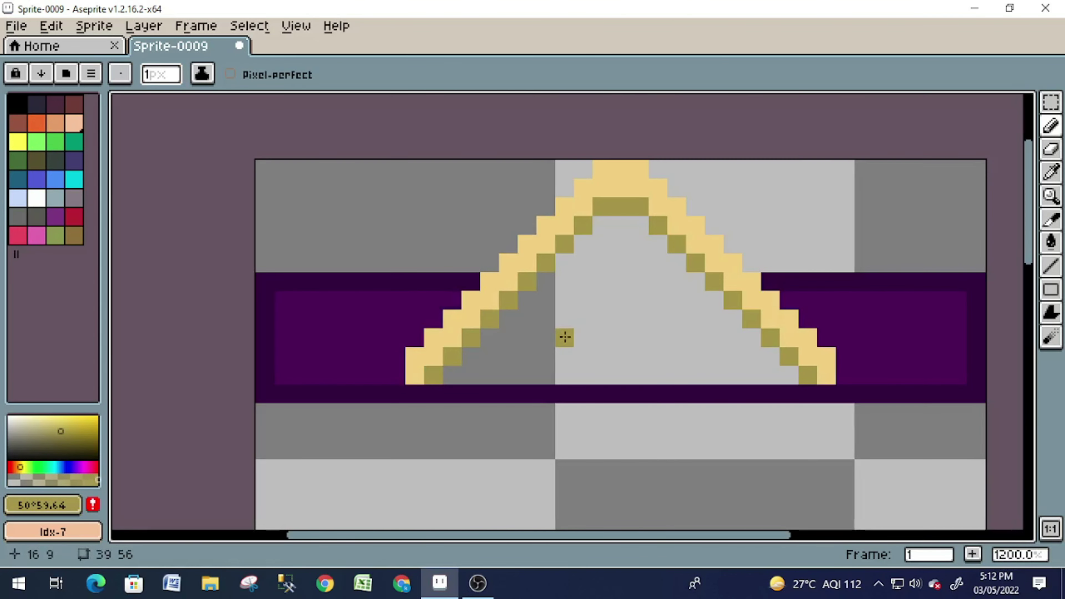
pyautogui.click(77, 418)
# - Paint an orange band inside the gable and begin an inner cream line
pyautogui.moveTo(75, 415); pyautogui.dragTo(84, 418)
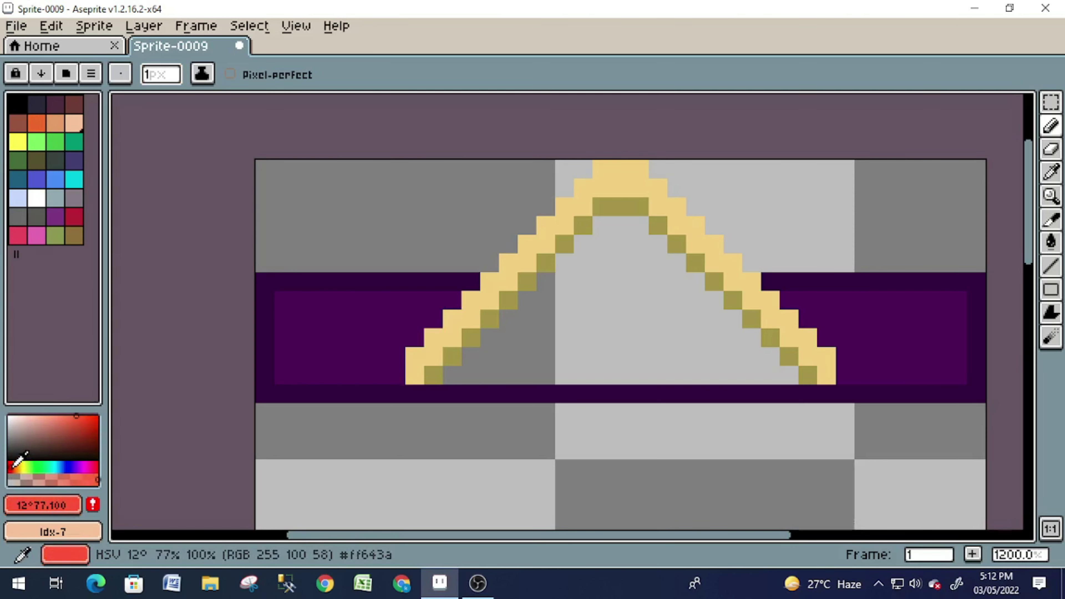
pyautogui.moveTo(453, 375); pyautogui.dragTo(482, 376)
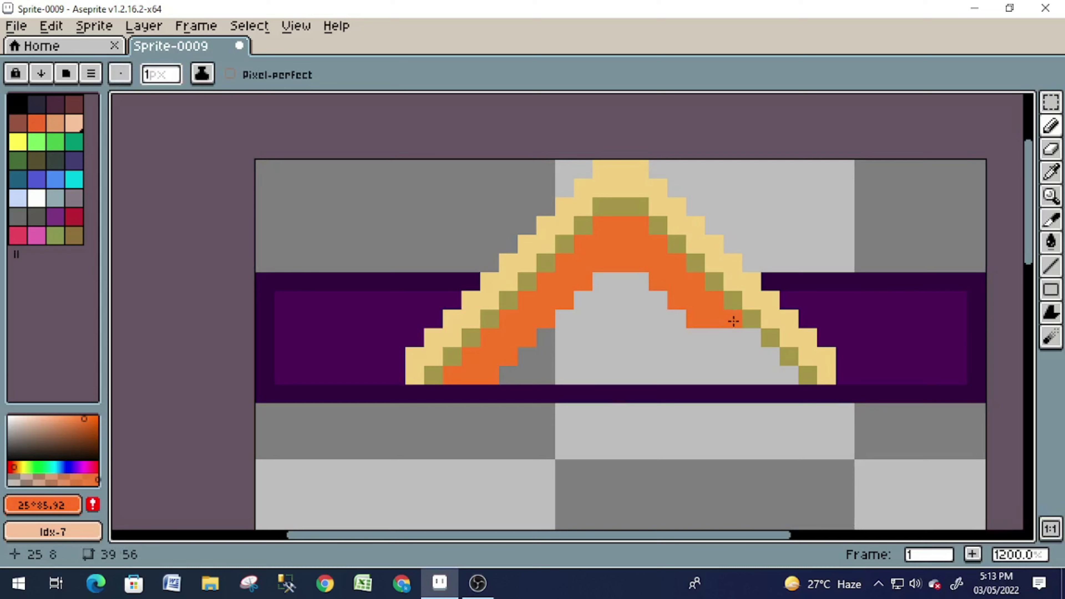
pyautogui.keyDown('alt'); pyautogui.click(566, 213); pyautogui.keyUp('alt')
pyautogui.click(565, 374)
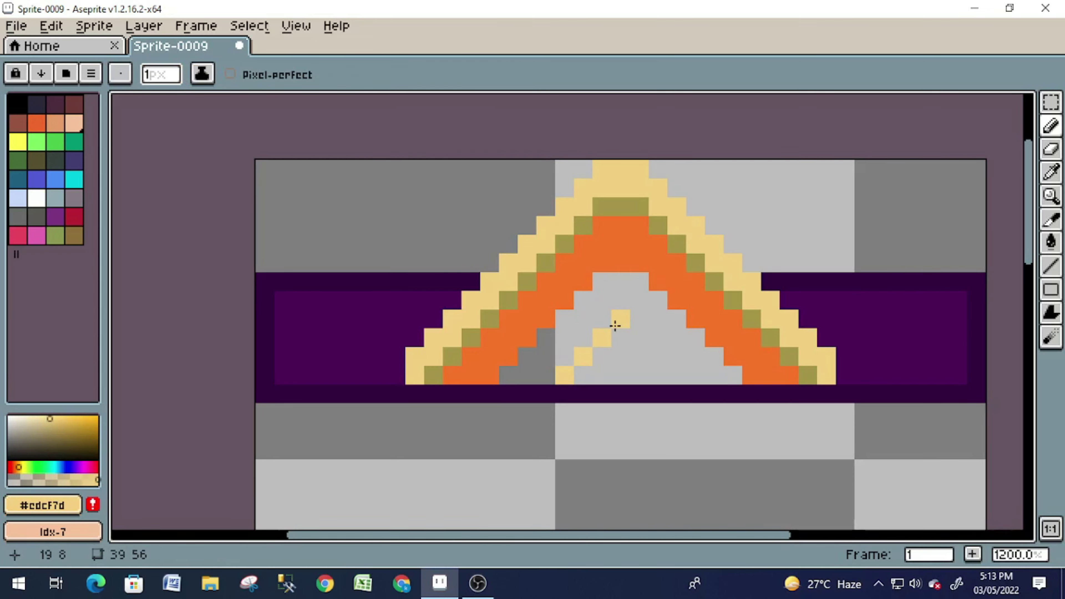
# - Redraw the inner cream triangle with an orange core and add a cream base line
pyautogui.hotkey('ctrl', 'z')
pyautogui.click(508, 375)
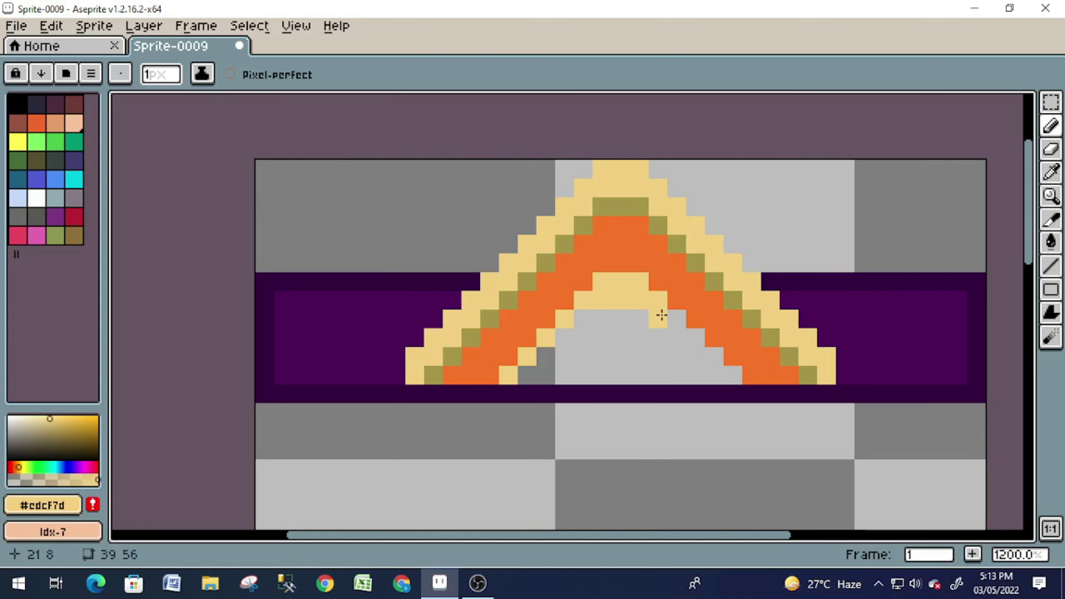
pyautogui.moveTo(596, 358)
pyautogui.mouseDown()
pyautogui.moveTo(629, 331)
pyautogui.moveTo(622, 352)
pyautogui.mouseUp()
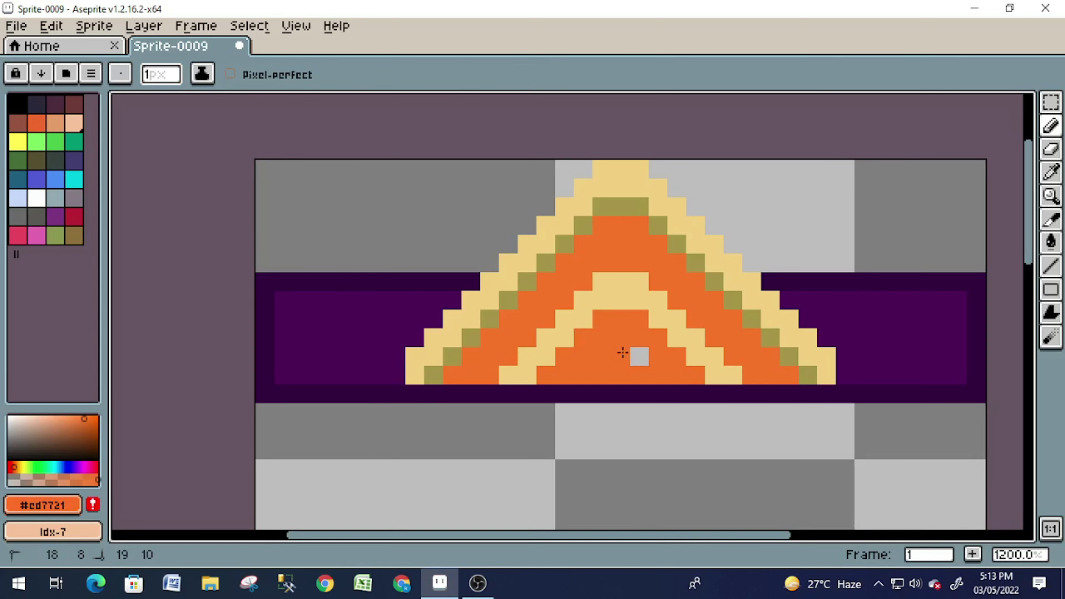
pyautogui.scroll(-2, 622, 352)
pyautogui.moveTo(374, 368); pyautogui.dragTo(849, 369)
# - Recolour the gable base line olive and place the first #cd7721 orange wall pixels
pyautogui.keyDown('alt'); pyautogui.click(487, 354); pyautogui.keyUp('alt')
pyautogui.click(540, 363)
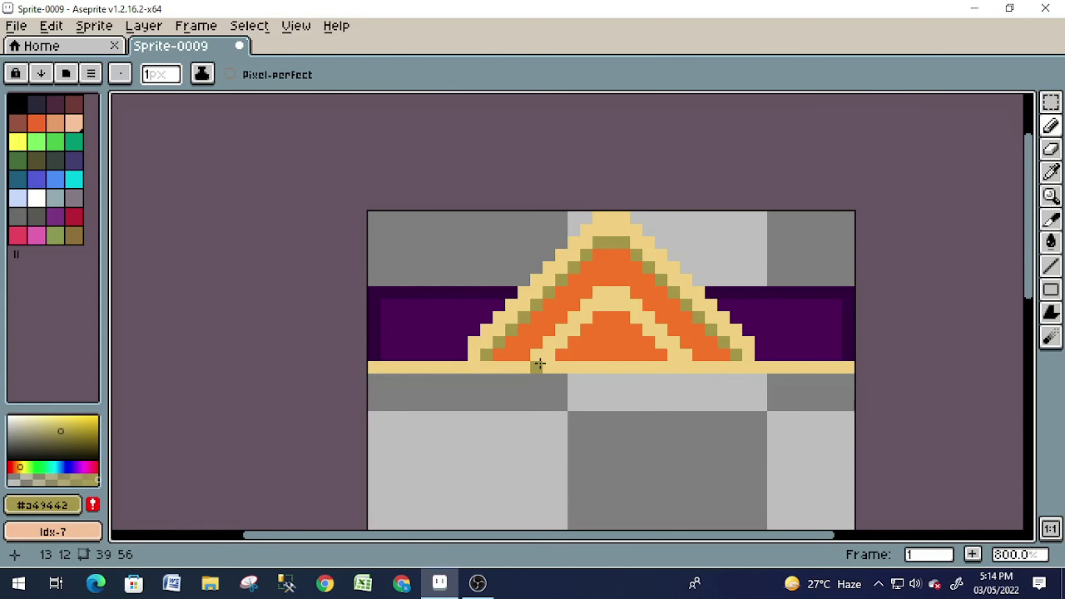
pyautogui.keyDown('alt'); pyautogui.click(606, 266); pyautogui.keyUp('alt')
pyautogui.click(376, 382)
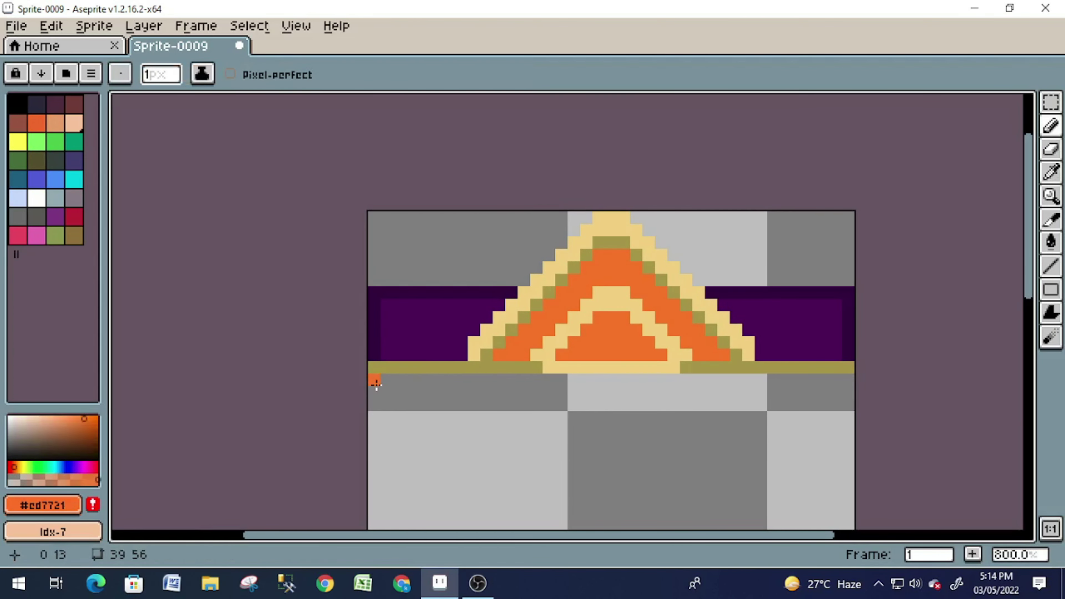
pyautogui.scroll(2, 377, 435)
pyautogui.click(470, 376)
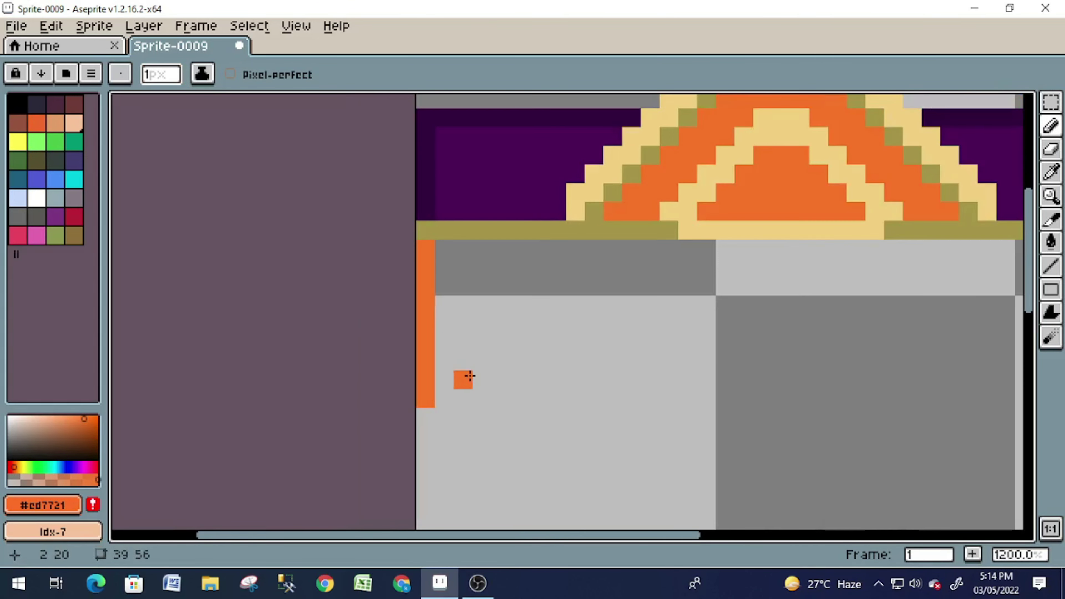
# - Fill the left wall block solid orange with a bigger brush and outline the right block
pyautogui.moveTo(444, 251)
pyautogui.mouseDown()
pyautogui.moveTo(444, 416)
pyautogui.moveTo(585, 313)
pyautogui.moveTo(630, 371)
pyautogui.mouseUp()
pyautogui.press('+')
pyautogui.press('+')
pyautogui.press('+')
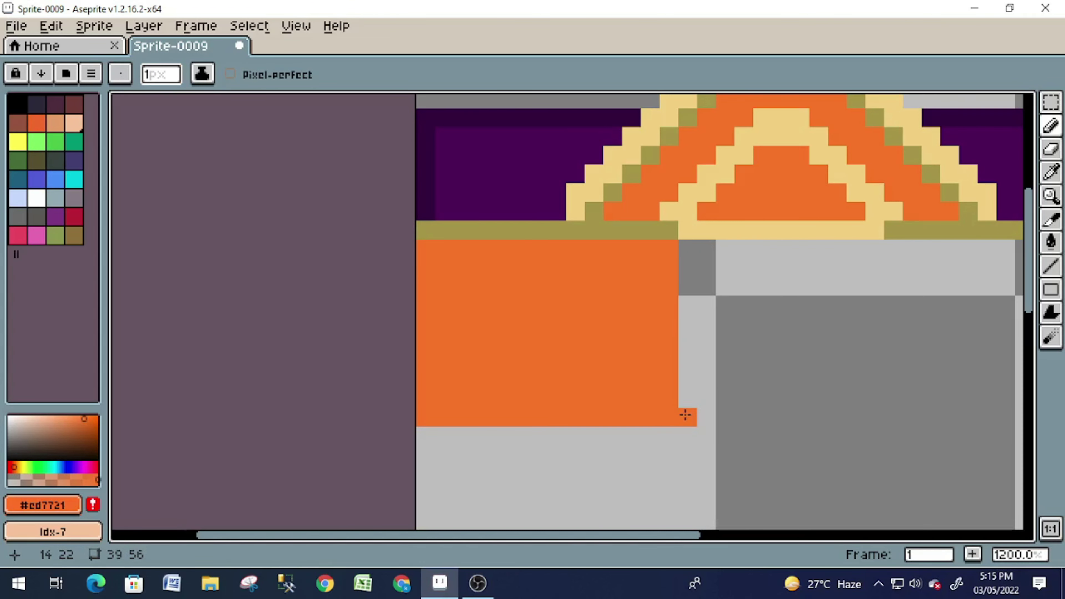
pyautogui.scroll(-1, 687, 319)
pyautogui.scroll(-2, 682, 347)
pyautogui.moveTo(670, 319); pyautogui.dragTo(471, 363)
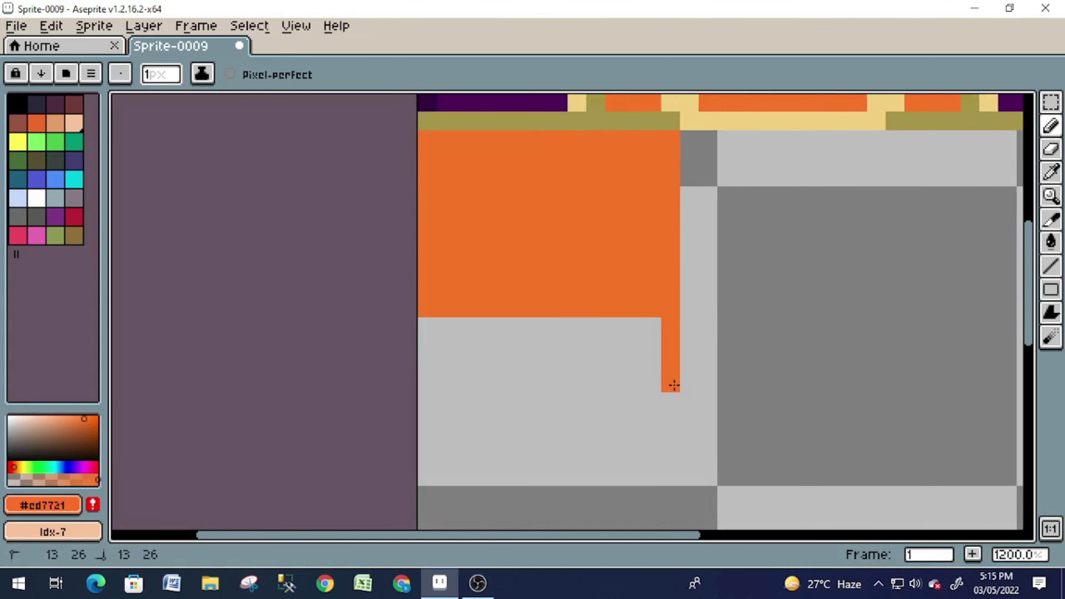
pyautogui.scroll(-1, 472, 363)
pyautogui.moveTo(690, 220)
pyautogui.mouseDown()
pyautogui.moveTo(690, 392)
pyautogui.moveTo(857, 398)
pyautogui.mouseUp()
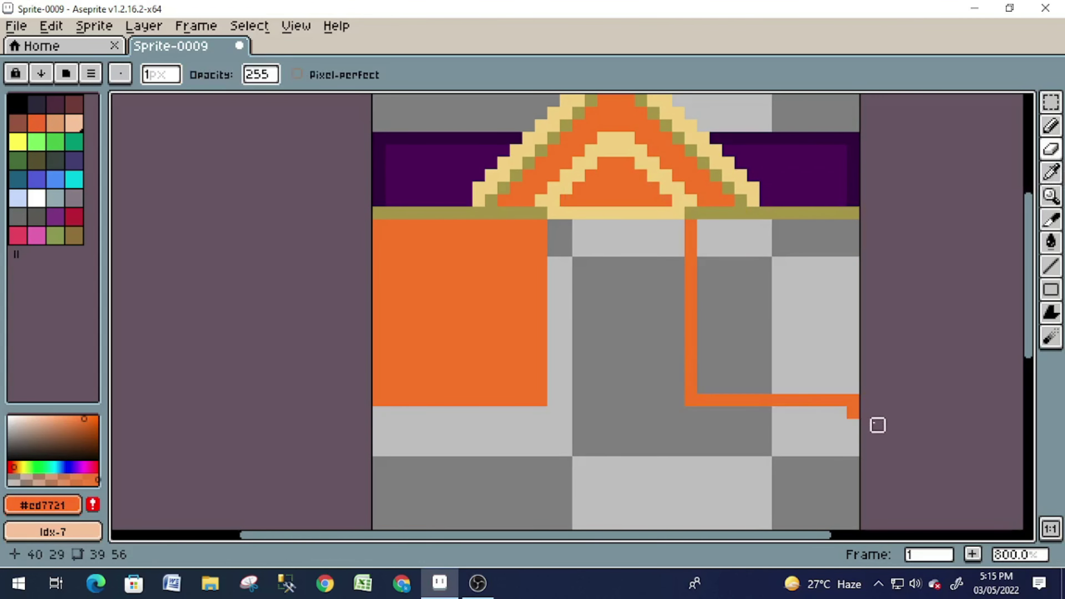
# - Fill the right wall orange with a larger brush and add a dark red-orange stripe
pyautogui.press('+')
pyautogui.press('+')
pyautogui.press('+')
pyautogui.click(792, 295)
pyautogui.moveTo(792, 295)
pyautogui.mouseDown()
pyautogui.moveTo(758, 337)
pyautogui.moveTo(752, 279)
pyautogui.mouseUp()
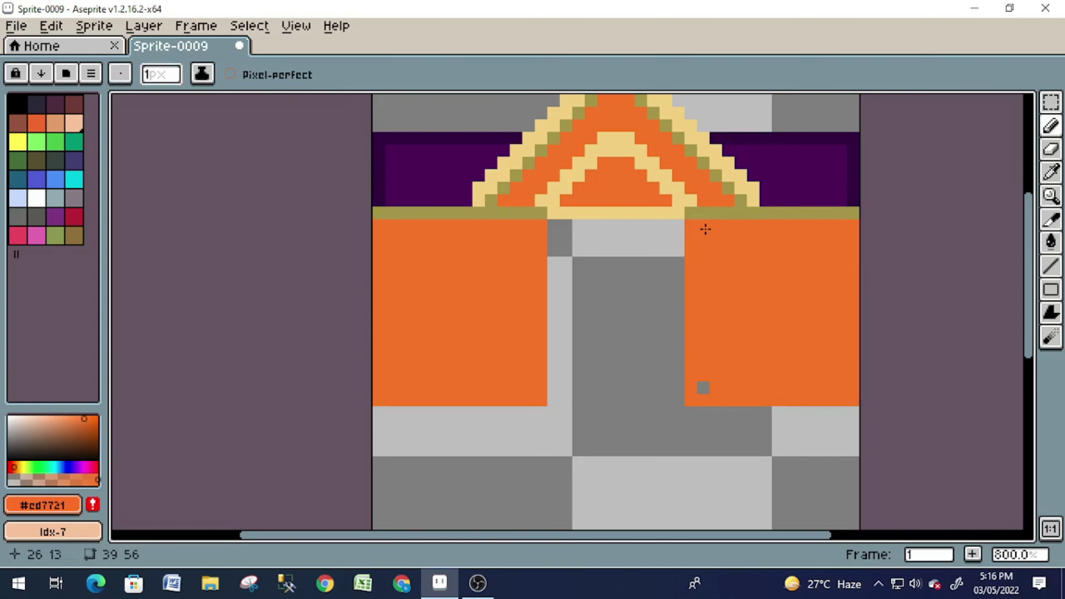
pyautogui.click(99, 420)
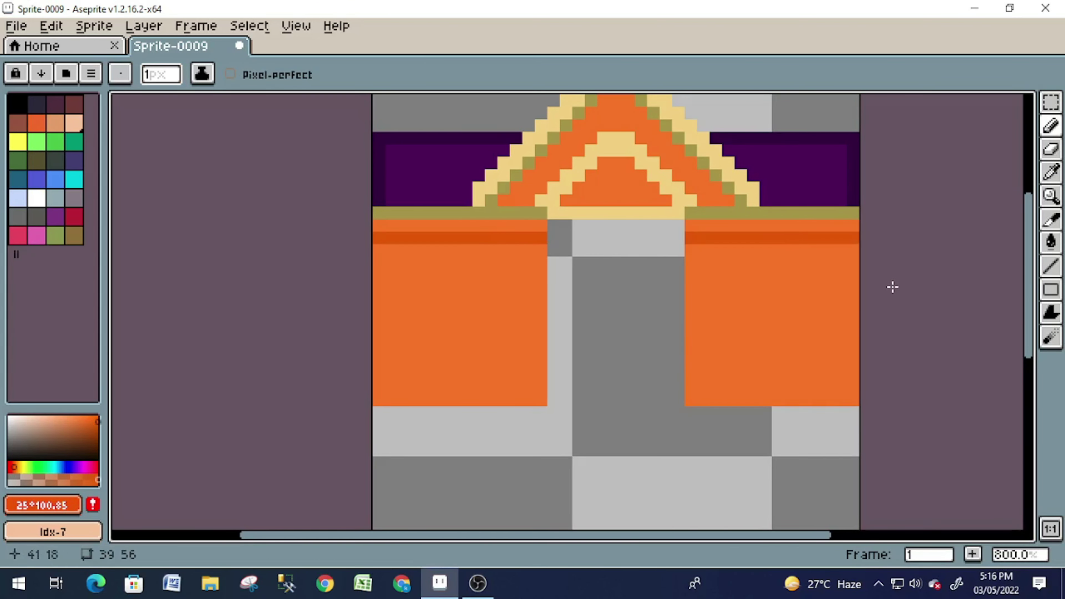
pyautogui.scroll(2, 578, 245)
pyautogui.click(12, 467)
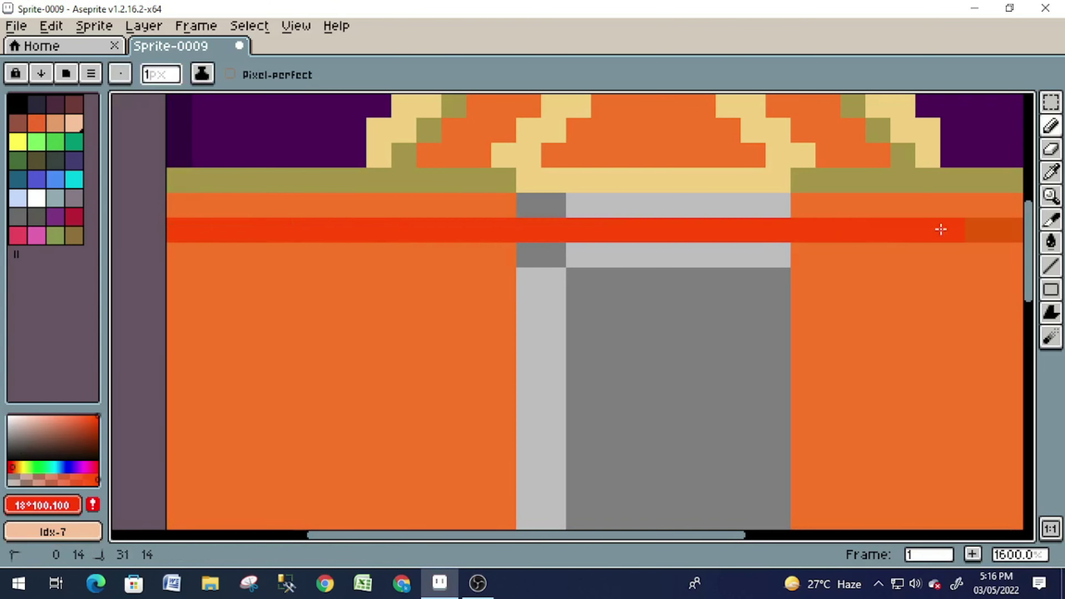
pyautogui.scroll(-1, 941, 229)
pyautogui.keyDown('alt'); pyautogui.click(922, 273); pyautogui.keyUp('alt')
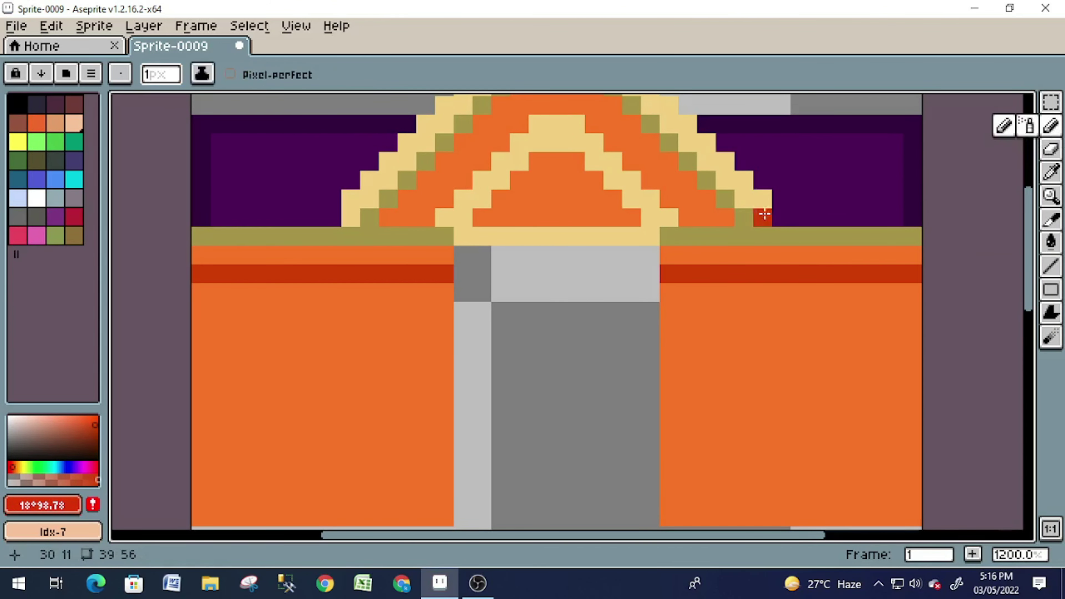
# - Paint the doorway top and both door-frame columns light orange
pyautogui.click(72, 418)
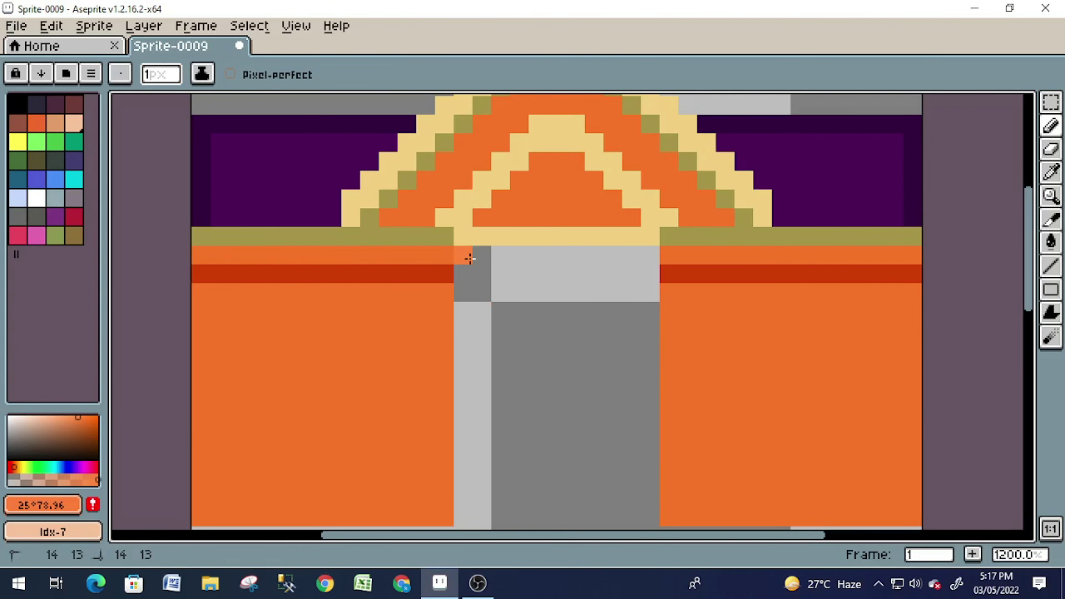
pyautogui.moveTo(76, 408); pyautogui.dragTo(78, 310)
pyautogui.click(70, 320)
pyautogui.scroll(-2, 633, 357)
pyautogui.moveTo(464, 211); pyautogui.dragTo(660, 238)
pyautogui.keyDown('alt'); pyautogui.click(630, 226); pyautogui.keyUp('alt')
pyautogui.press('b')
pyautogui.moveTo(633, 279)
pyautogui.mouseDown()
pyautogui.moveTo(635, 452)
pyautogui.moveTo(671, 478)
pyautogui.mouseUp()
pyautogui.moveTo(474, 478); pyautogui.dragTo(474, 262)
pyautogui.scroll(-2, 580, 361)
# - Draw a cream ground line across the bottom beneath the walls
pyautogui.scroll(2, 580, 361)
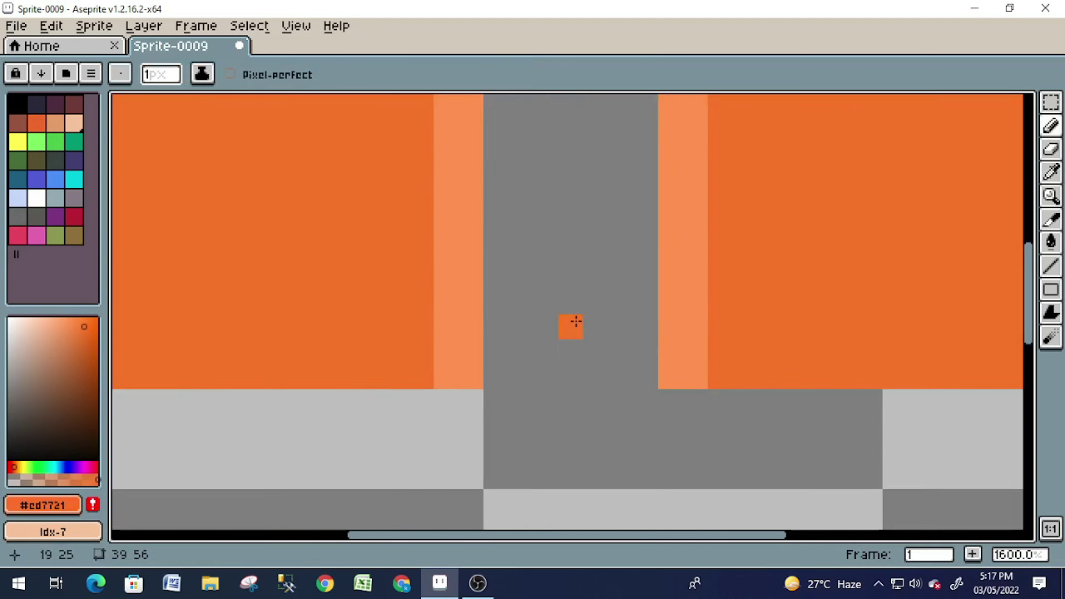
pyautogui.scroll(-2, 580, 361)
pyautogui.keyDown('alt'); pyautogui.click(523, 179); pyautogui.keyUp('alt')
pyautogui.moveTo(504, 409); pyautogui.dragTo(404, 407)
pyautogui.moveTo(646, 409); pyautogui.dragTo(818, 409)
pyautogui.keyDown('alt'); pyautogui.click(627, 404); pyautogui.keyUp('alt')
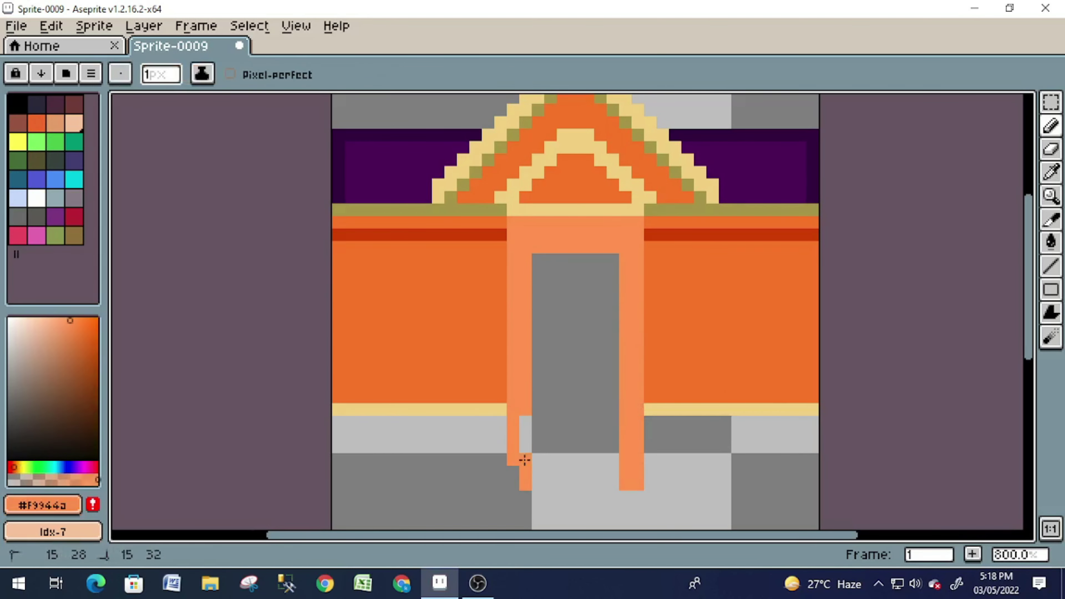
pyautogui.scroll(2, 524, 460)
pyautogui.scroll(5, 423, 332)
# - Paint a dark purple L-shaped outline onto the backdrop
pyautogui.keyDown('alt'); pyautogui.click(295, 261); pyautogui.keyUp('alt')
pyautogui.click(87, 447)
pyautogui.moveTo(244, 363)
pyautogui.mouseDown()
pyautogui.moveTo(494, 237)
pyautogui.moveTo(759, 285)
pyautogui.mouseUp()
pyautogui.hscroll(5, 495, 231)
pyautogui.scroll(2, 461, 293)
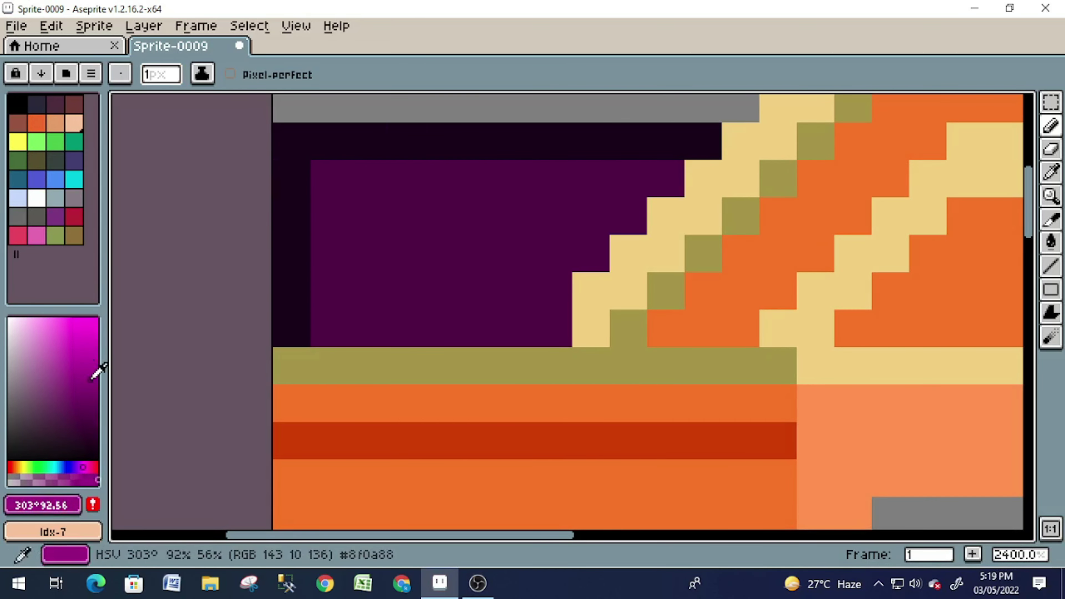
# - Dot darker purple brick shading across the backdrop on both sides of the gable
pyautogui.click(94, 436)
pyautogui.click(329, 215)
pyautogui.moveTo(330, 179); pyautogui.dragTo(365, 179)
pyautogui.click(516, 178)
pyautogui.click(591, 178)
pyautogui.moveTo(441, 291); pyautogui.dragTo(478, 292)
pyautogui.scroll(-3, 439, 285)
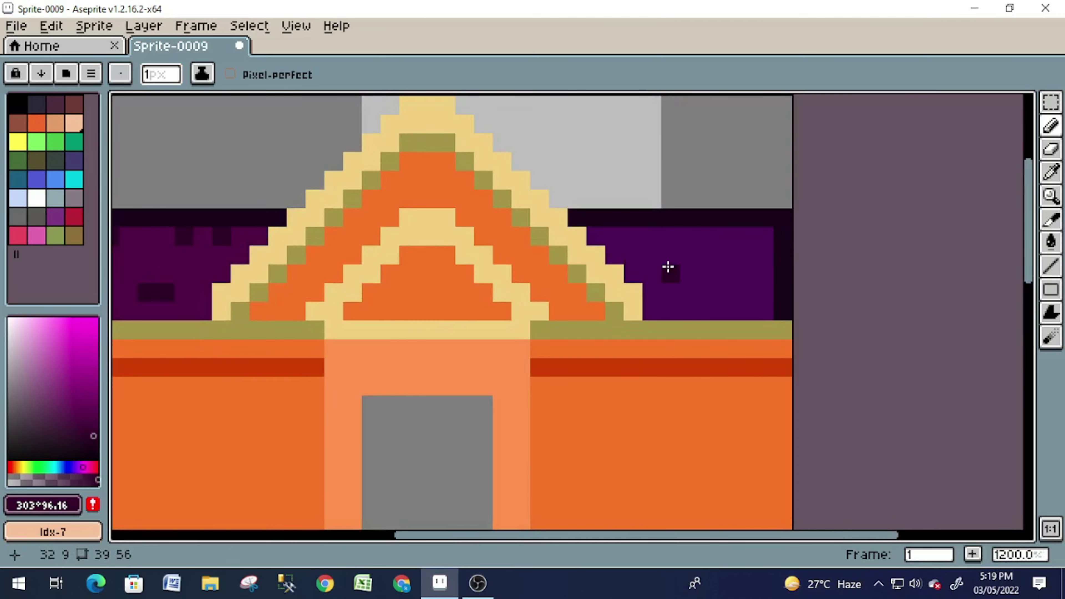
pyautogui.keyDown('alt'); pyautogui.click(227, 234); pyautogui.keyUp('alt')
pyautogui.moveTo(746, 236); pyautogui.dragTo(766, 253)
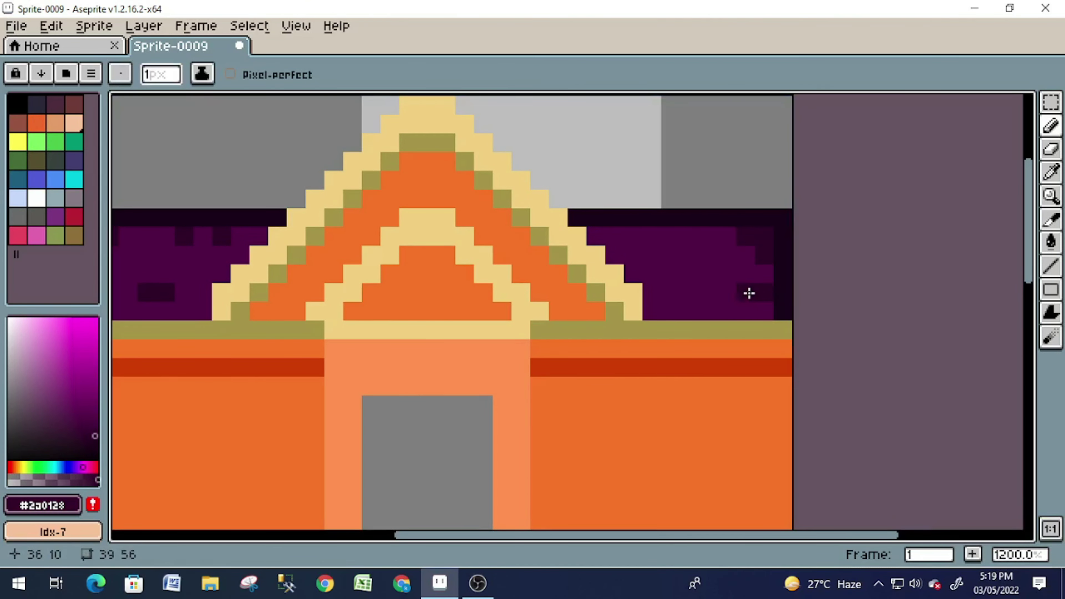
pyautogui.hscroll(-3, 612, 227)
pyautogui.scroll(-1, 618, 232)
# - Paint a dark-red lintel brick on the left wall with an olive strip above it
pyautogui.scroll(1, 542, 285)
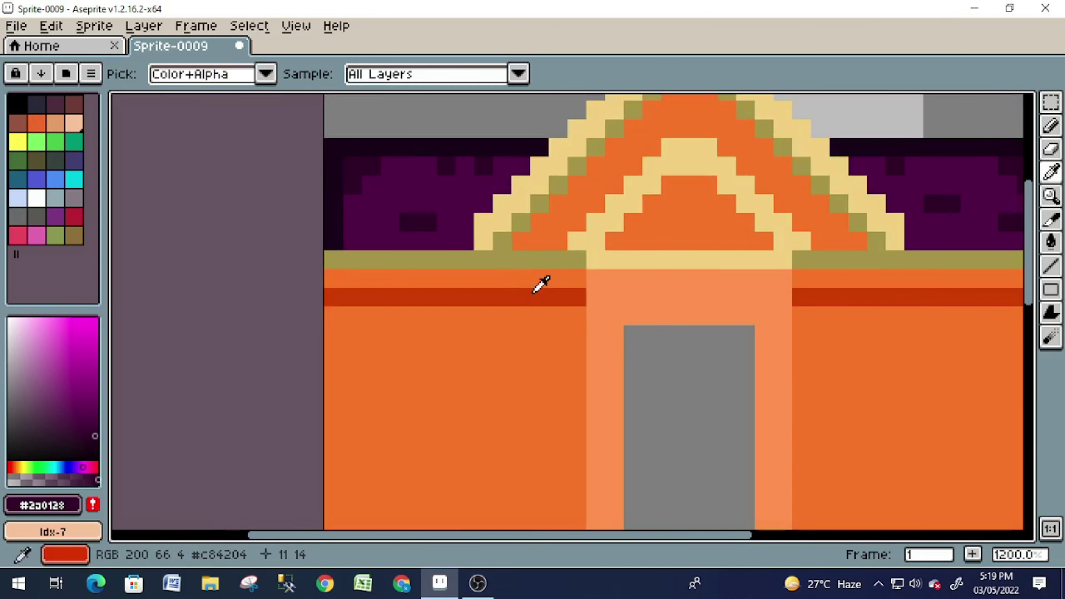
pyautogui.keyDown('alt'); pyautogui.click(542, 296); pyautogui.keyUp('alt')
pyautogui.moveTo(333, 334); pyautogui.dragTo(352, 334)
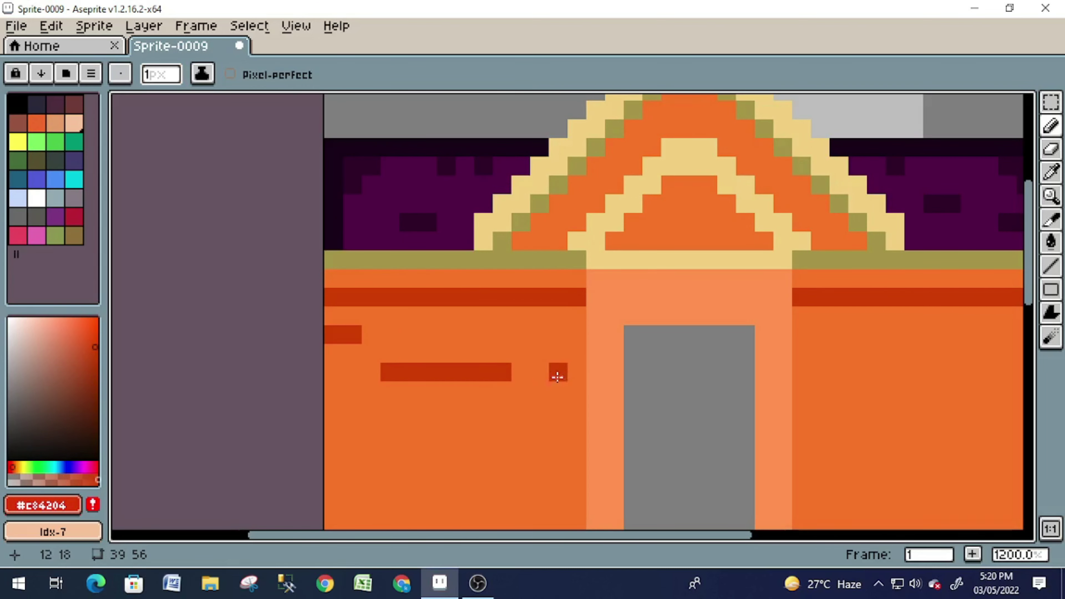
pyautogui.keyDown('alt'); pyautogui.click(420, 260); pyautogui.keyUp('alt')
pyautogui.moveTo(386, 354); pyautogui.dragTo(524, 354)
pyautogui.scroll(-1, 447, 352)
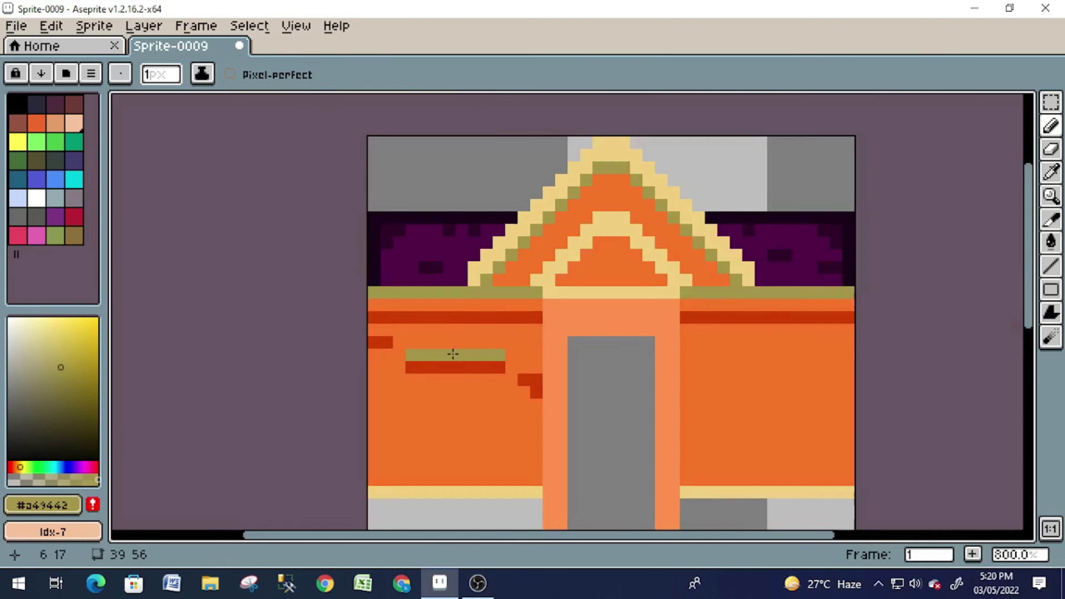
pyautogui.scroll(1, 464, 317)
# - Pencil near-black vertical window sides below the lintel
pyautogui.keyDown('alt'); pyautogui.click(380, 170); pyautogui.keyUp('alt')
pyautogui.click(426, 355)
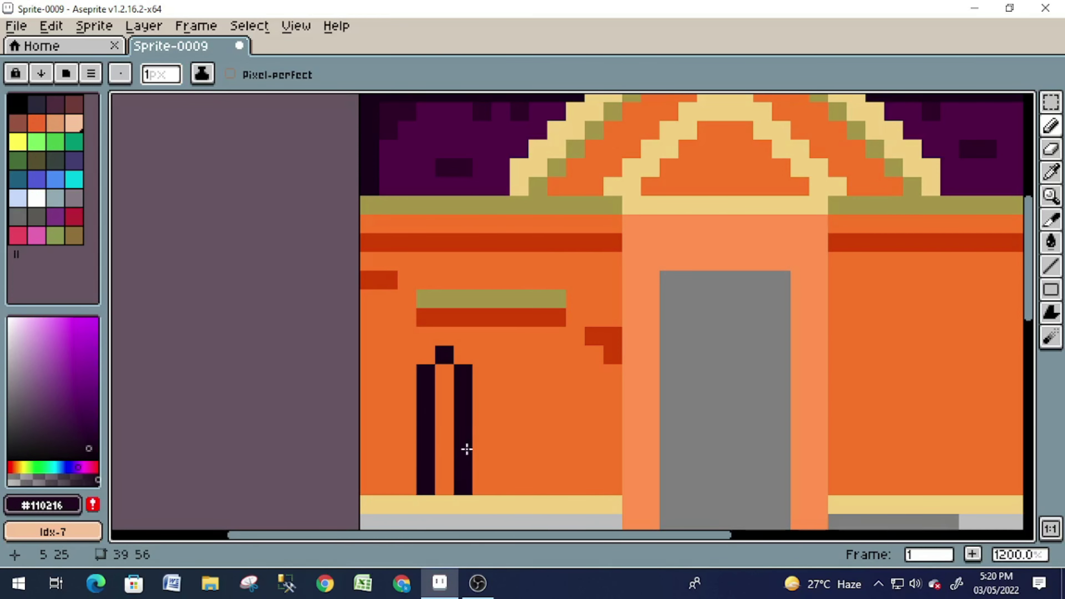
pyautogui.hscroll(2, 466, 450)
pyautogui.moveTo(432, 484); pyautogui.dragTo(442, 369)
pyautogui.hotkey('ctrl', 'z')
pyautogui.click(468, 370)
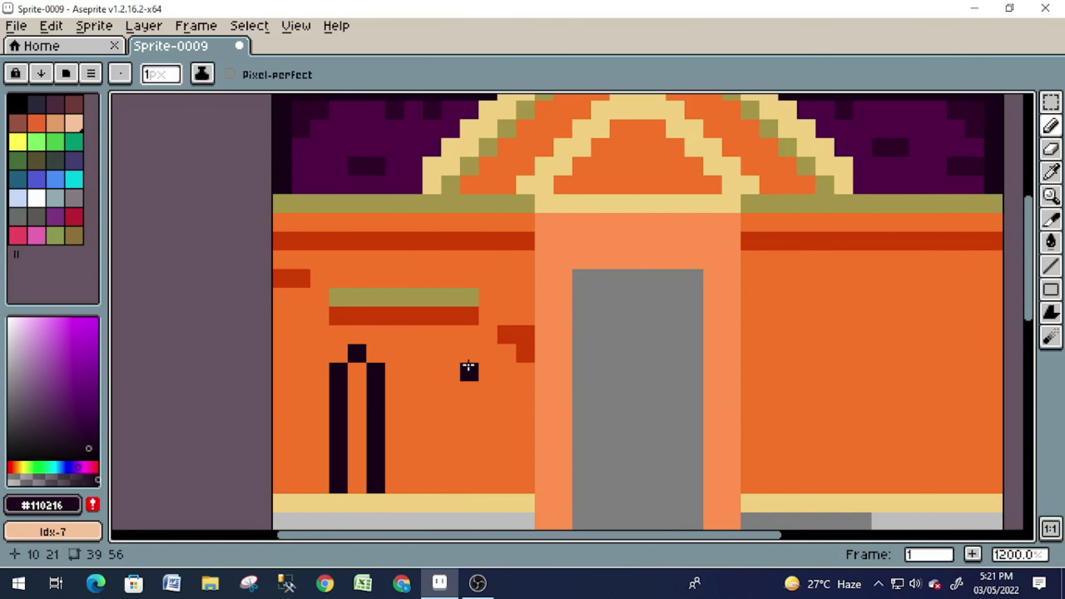
pyautogui.keyDown('shift'); pyautogui.click(477, 482); pyautogui.keyUp('shift')
# - Shade the tops of both arched windows purple
pyautogui.keyDown('alt'); pyautogui.click(347, 154); pyautogui.keyUp('alt')
pyautogui.click(357, 372)
pyautogui.click(450, 372)
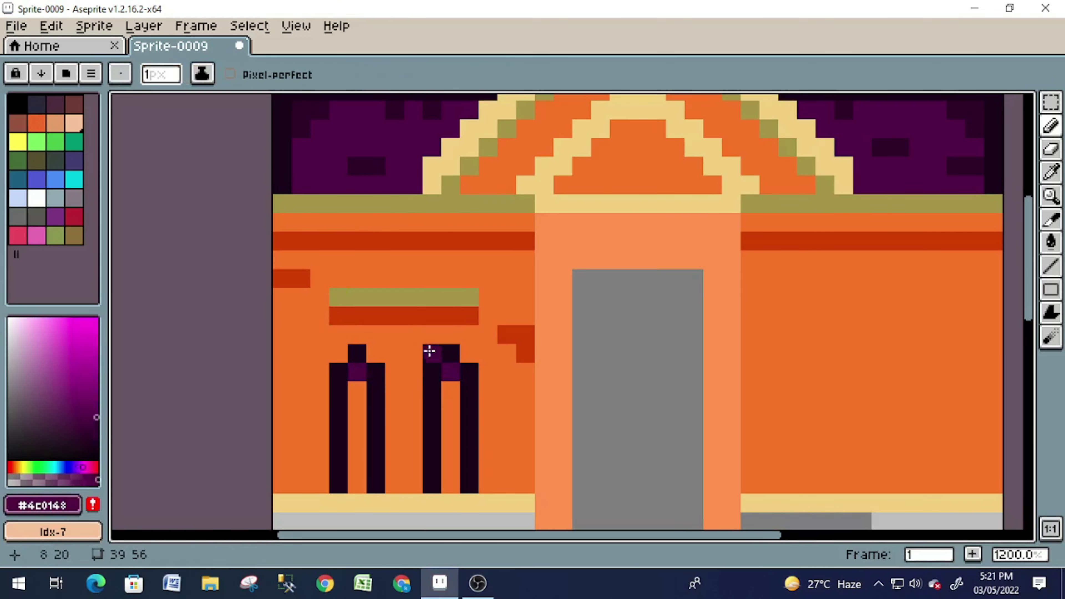
pyautogui.moveTo(358, 391); pyautogui.dragTo(357, 484)
pyautogui.moveTo(451, 390); pyautogui.dragTo(452, 478)
pyautogui.scroll(-2, 478, 321)
pyautogui.scroll(-3, 478, 321)
# - Outline the lower-left wall in orange and bucket-fill the grey block orange
pyautogui.keyDown('alt'); pyautogui.click(309, 293); pyautogui.keyUp('alt')
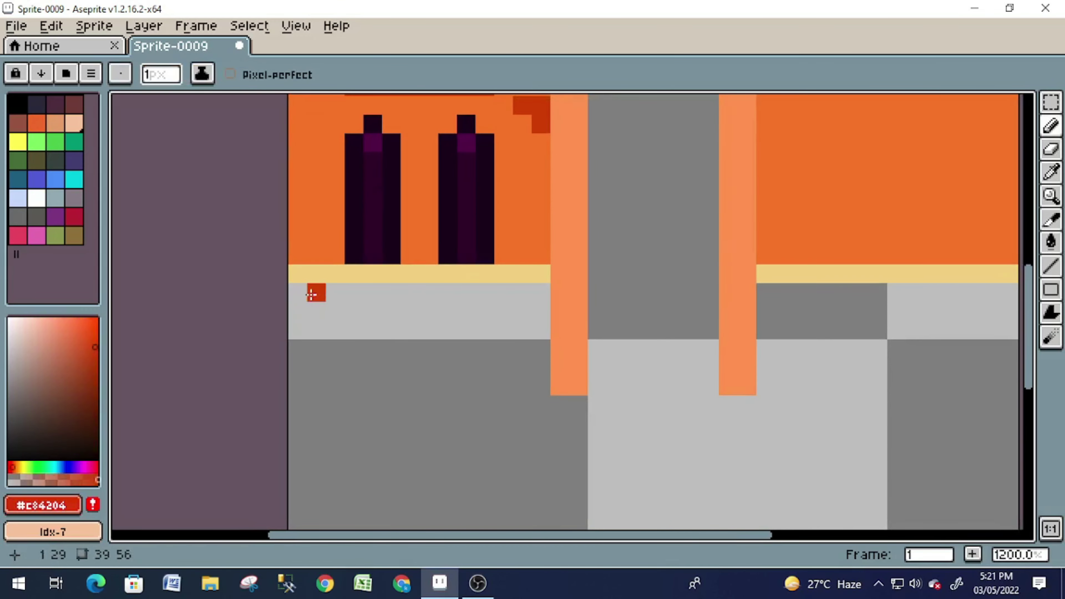
pyautogui.scroll(-2, 411, 294)
pyautogui.moveTo(435, 279)
pyautogui.mouseDown()
pyautogui.moveTo(352, 444)
pyautogui.moveTo(419, 430)
pyautogui.mouseUp()
pyautogui.press('g')
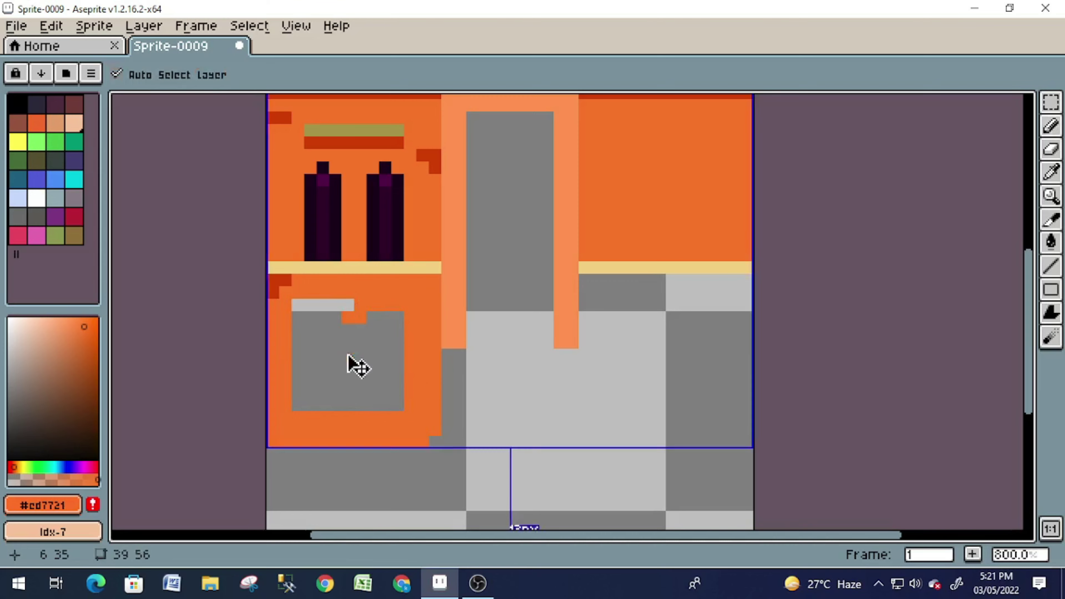
pyautogui.click(351, 359)
# - Add a dark-red brick pixel and a dark-red lintel bar across the lower-left wall
pyautogui.press('b')
pyautogui.keyDown('alt'); pyautogui.click(275, 278); pyautogui.keyUp('alt')
pyautogui.click(297, 292)
pyautogui.scroll(3, 302, 290)
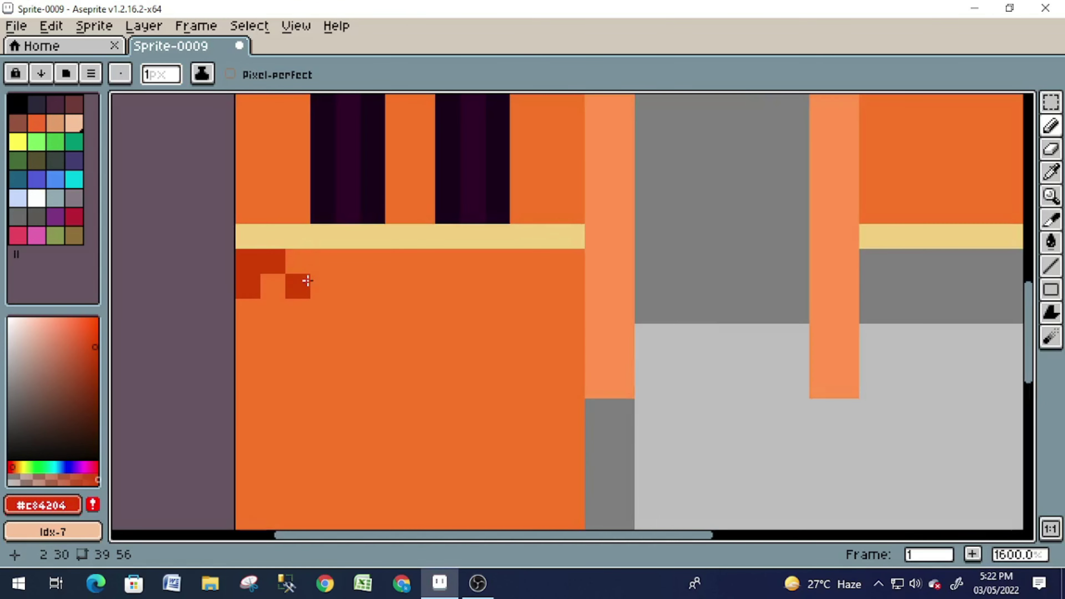
pyautogui.moveTo(476, 329); pyautogui.dragTo(359, 331)
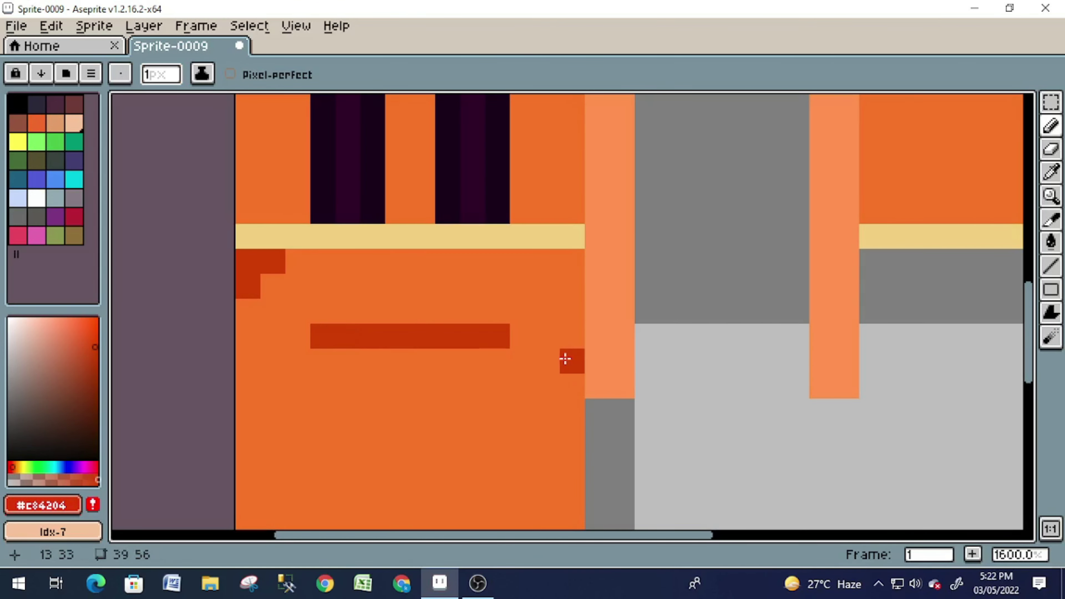
pyautogui.scroll(-4, 565, 358)
# - Paint an olive line above the red lintel and a cream line along the lower storey's base
pyautogui.keyDown('alt'); pyautogui.click(466, 171); pyautogui.keyUp('alt')
pyautogui.scroll(4, 466, 171)
pyautogui.moveTo(349, 278); pyautogui.dragTo(430, 278)
pyautogui.scroll(-1, 430, 281)
pyautogui.click(549, 230)
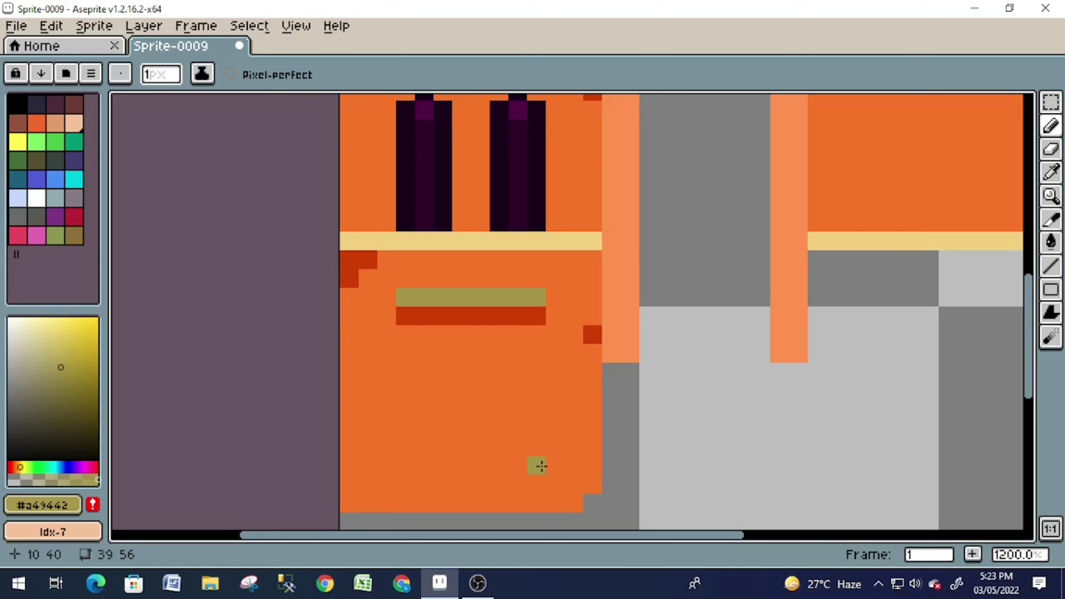
pyautogui.scroll(-3, 495, 475)
pyautogui.keyDown('alt'); pyautogui.click(535, 290); pyautogui.keyUp('alt')
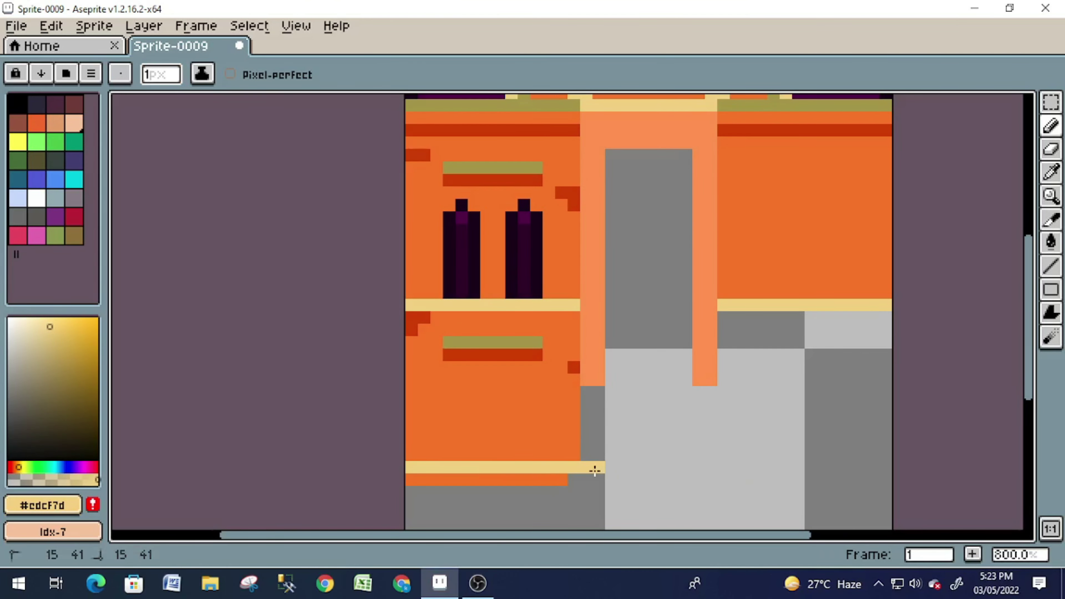
pyautogui.moveTo(383, 464); pyautogui.dragTo(892, 468)
# - Draw the dark arched windows on the lower-left wall, undoing stray pencil strokes
pyautogui.scroll(3, 444, 455)
pyautogui.click(439, 459)
pyautogui.hotkey('ctrl', 'z')
pyautogui.moveTo(446, 455)
pyautogui.mouseDown()
pyautogui.moveTo(440, 364)
pyautogui.moveTo(495, 459)
pyautogui.mouseUp()
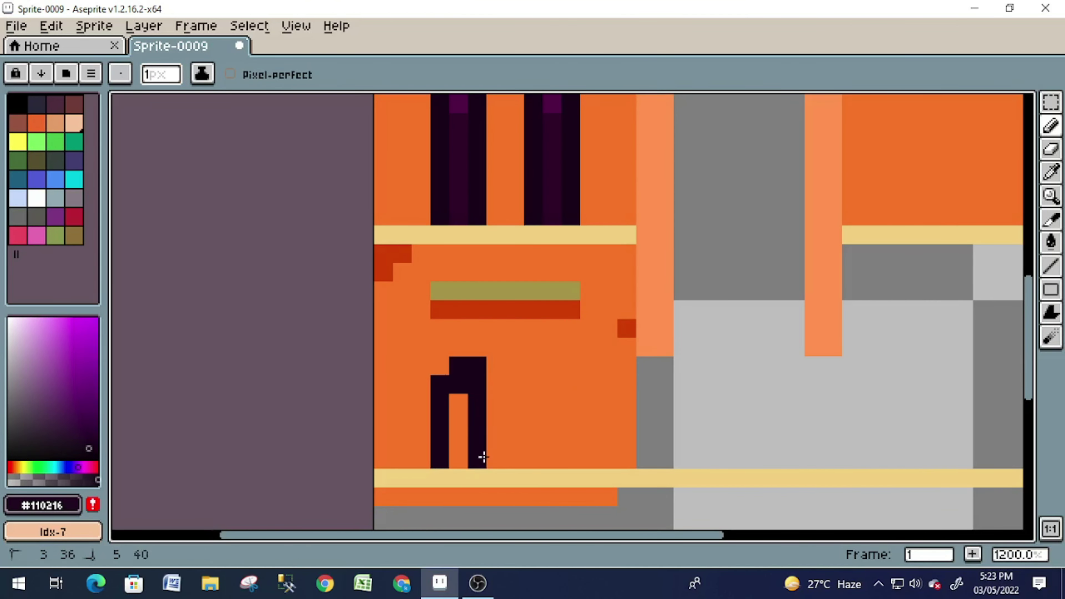
pyautogui.hotkey('ctrl', 'y')
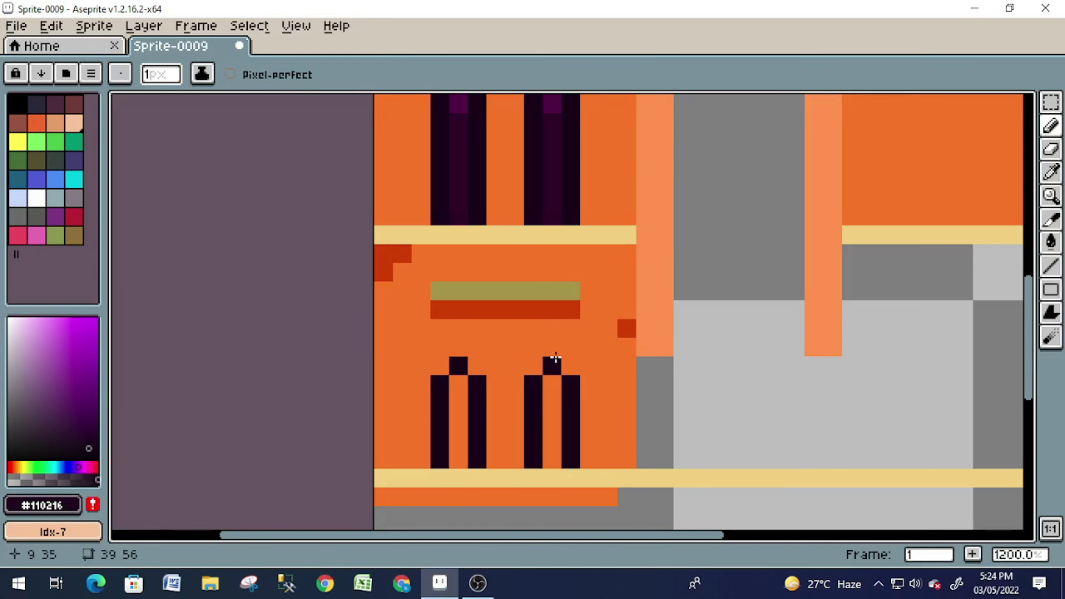
pyautogui.scroll(-2, 613, 452)
pyautogui.scroll(3, 543, 178)
pyautogui.hotkey('ctrl', 'z')
pyautogui.scroll(-5, 590, 298)
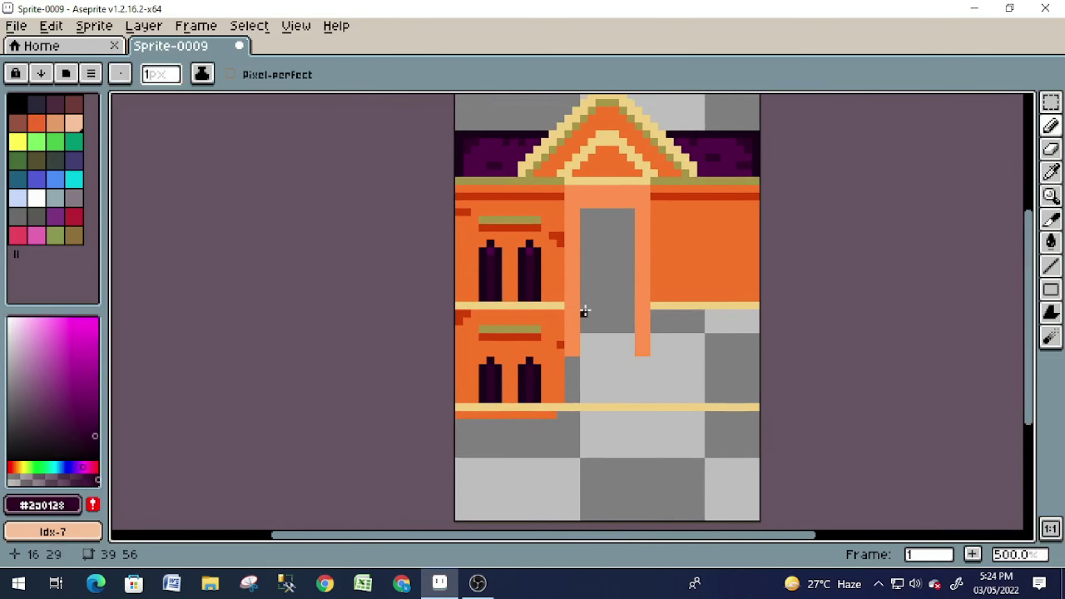
pyautogui.scroll(2, 582, 309)
# - Add dark-red brick pixels and an olive strip forming the right-wall lintel
pyautogui.keyDown('alt'); pyautogui.click(764, 203); pyautogui.keyUp('alt')
pyautogui.click(715, 240)
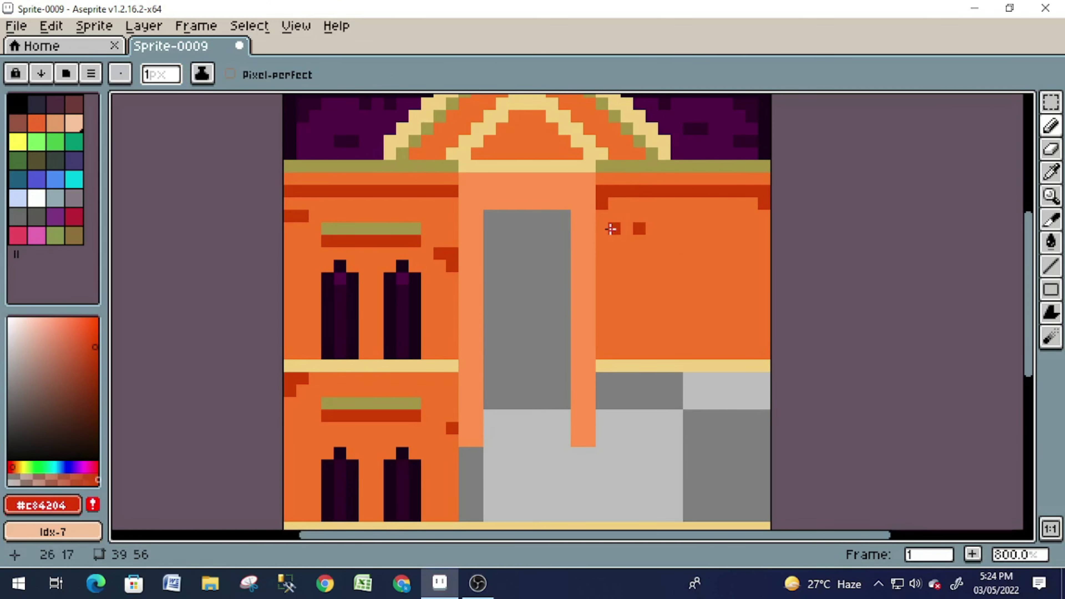
pyautogui.scroll(1, 638, 228)
pyautogui.click(672, 234)
pyautogui.click(612, 229)
pyautogui.press('x')
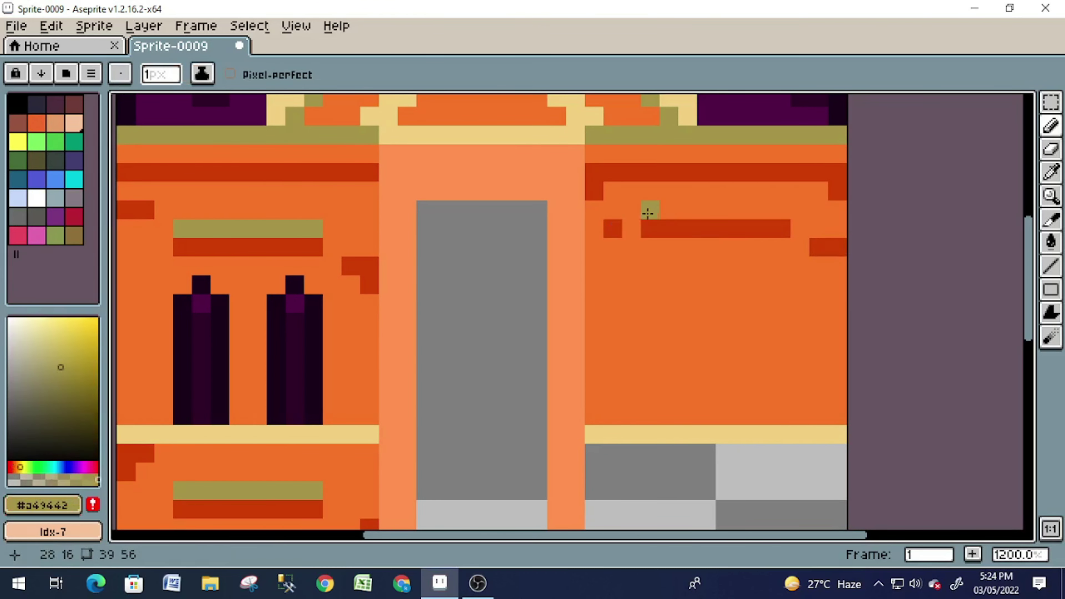
pyautogui.moveTo(649, 209); pyautogui.dragTo(781, 210)
pyautogui.press('x')
pyautogui.scroll(-1, 810, 377)
pyautogui.click(524, 421)
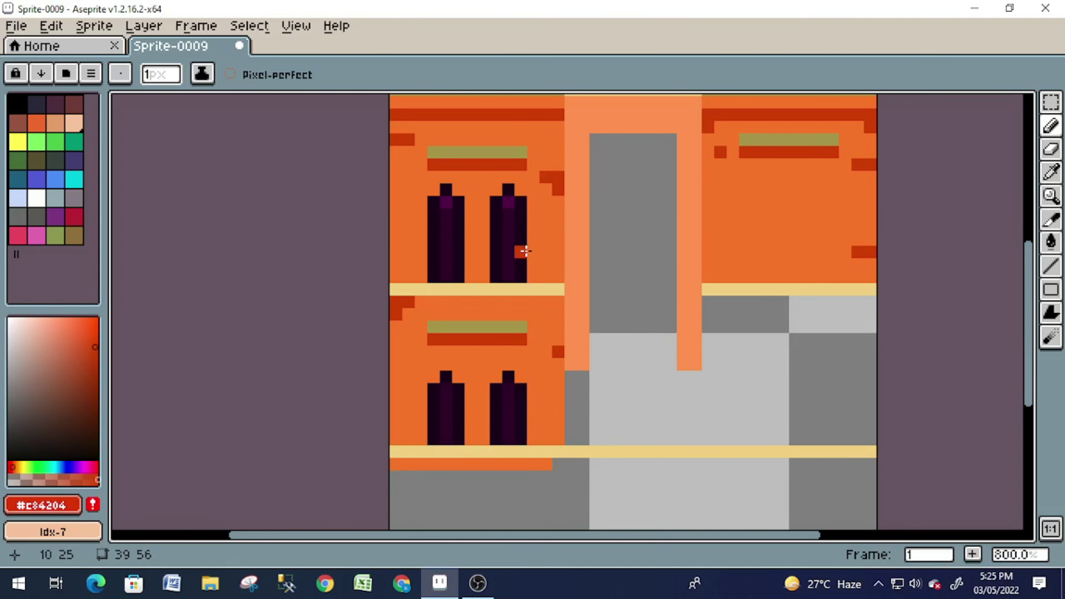
# - Select a section of the left wall and nudge it up one pixel
pyautogui.click(1051, 102)
pyautogui.moveTo(389, 253); pyautogui.dragTo(577, 459)
pyautogui.scroll(1, 486, 273)
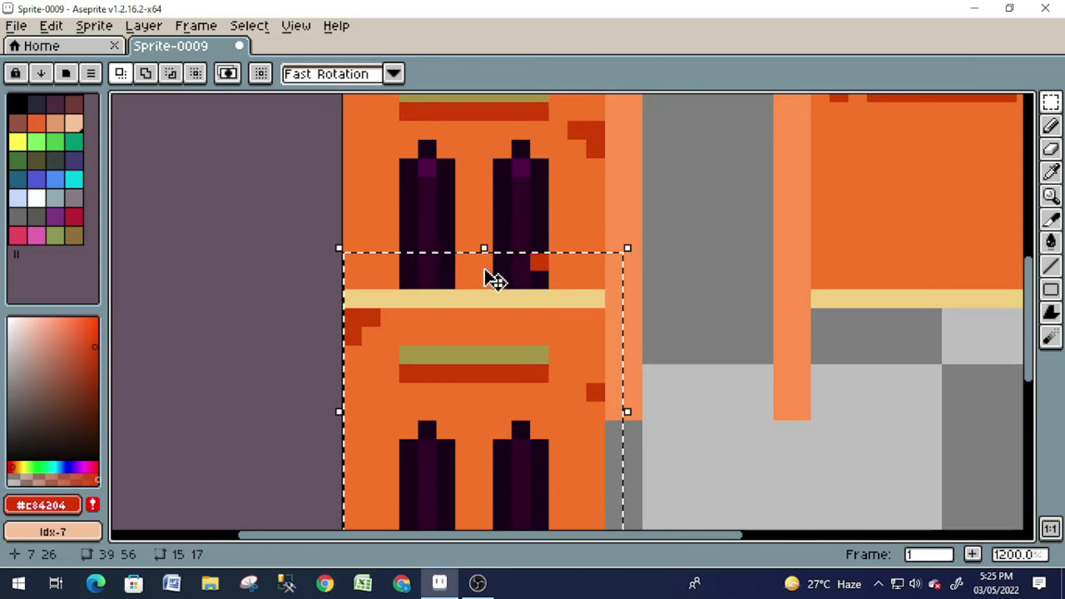
pyautogui.press('Up')
pyautogui.press('Up')
pyautogui.hotkey('ctrl', 'd')
# - Clear the misplaced dark window from the right wall
pyautogui.press('e')
pyautogui.scroll(1, 530, 297)
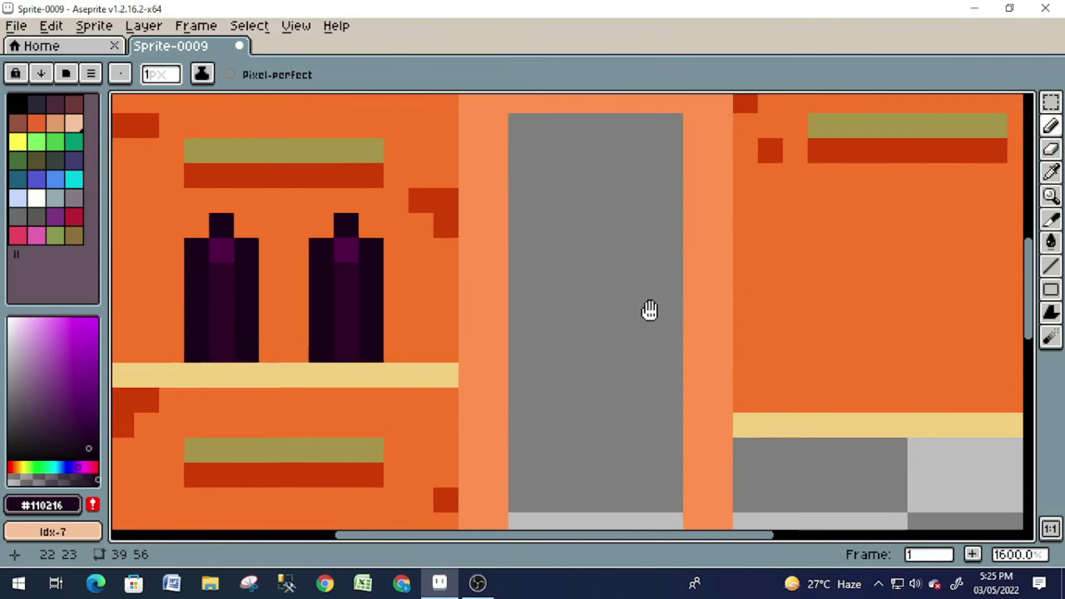
pyautogui.scroll(-1, 650, 311)
pyautogui.keyDown('alt'); pyautogui.click(689, 364); pyautogui.keyUp('alt')
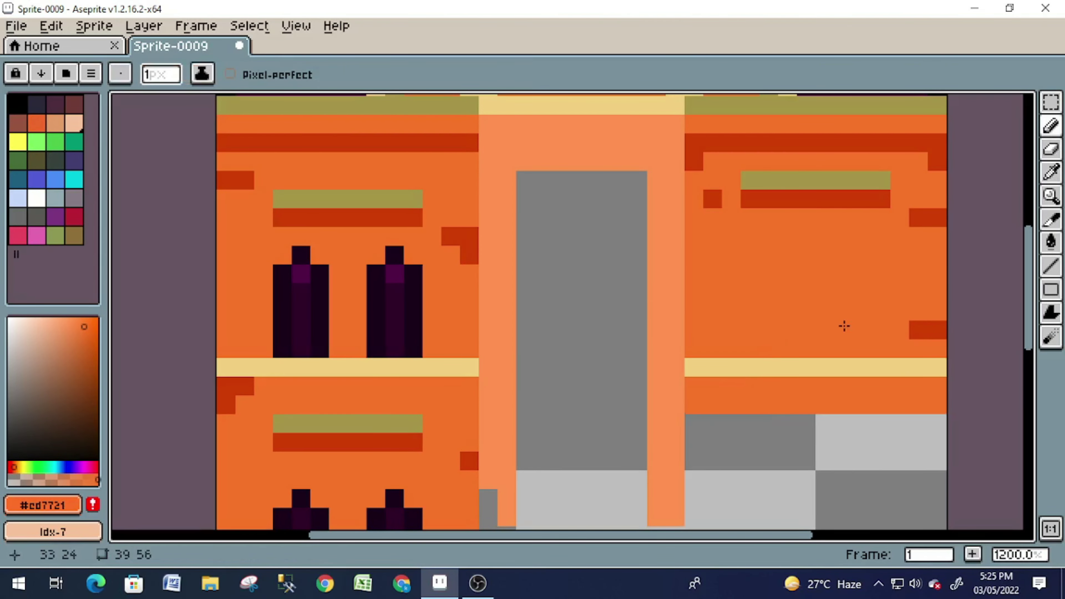
pyautogui.press('x')
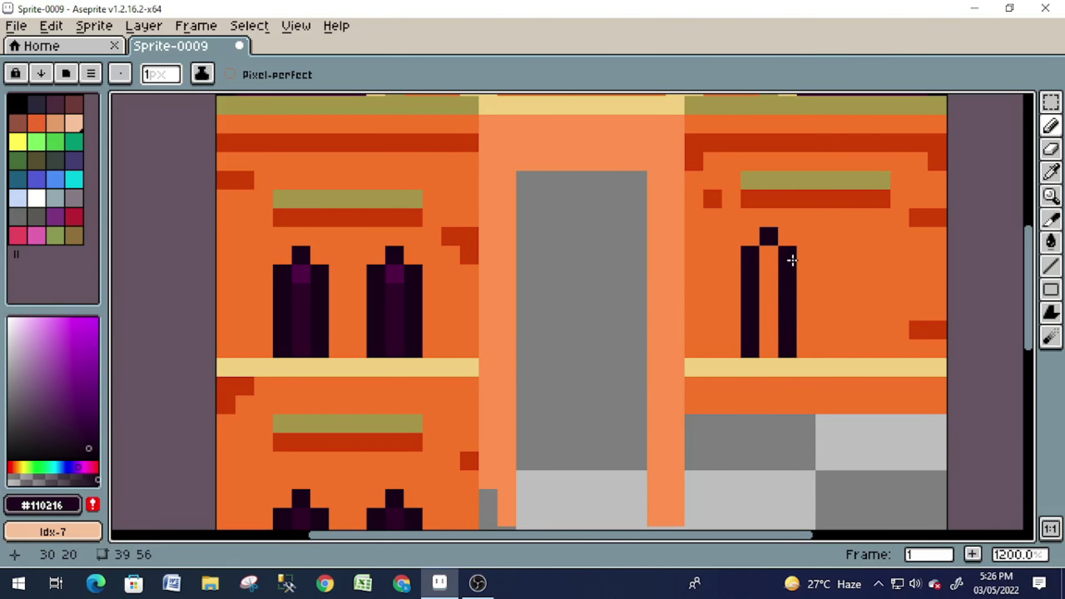
pyautogui.scroll(2, 792, 260)
pyautogui.moveTo(788, 285); pyautogui.dragTo(751, 394)
# - Add a red brick pixel and draw two dark arched windows on the right wall
pyautogui.keyDown('alt'); pyautogui.click(856, 190); pyautogui.keyUp('alt')
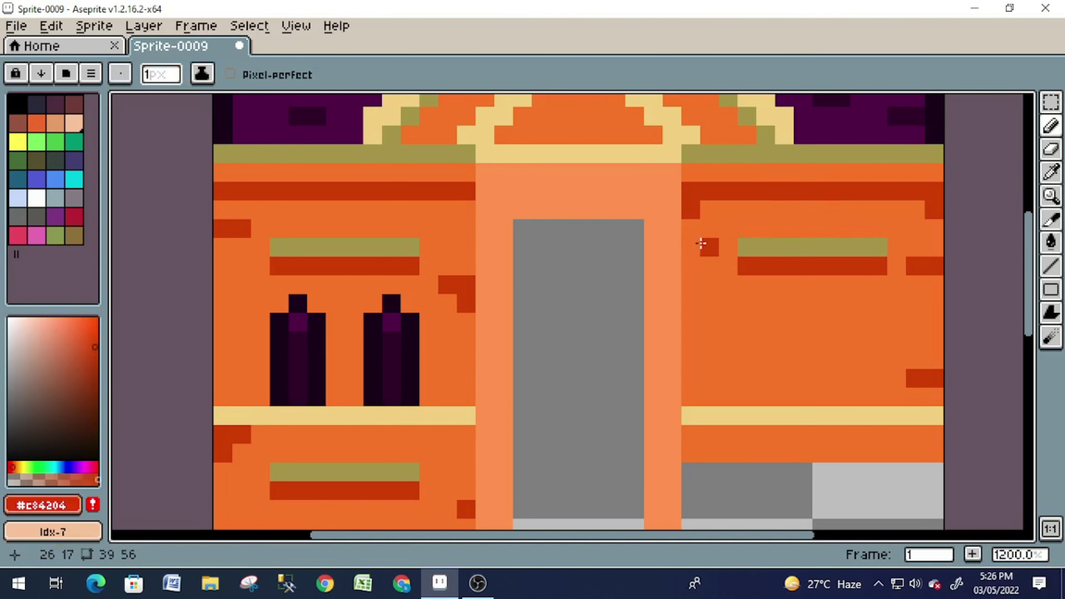
pyautogui.click(709, 266)
pyautogui.click(916, 285)
pyautogui.press('x')
pyautogui.moveTo(747, 321); pyautogui.dragTo(747, 401)
pyautogui.moveTo(766, 302); pyautogui.dragTo(784, 401)
pyautogui.click(821, 396)
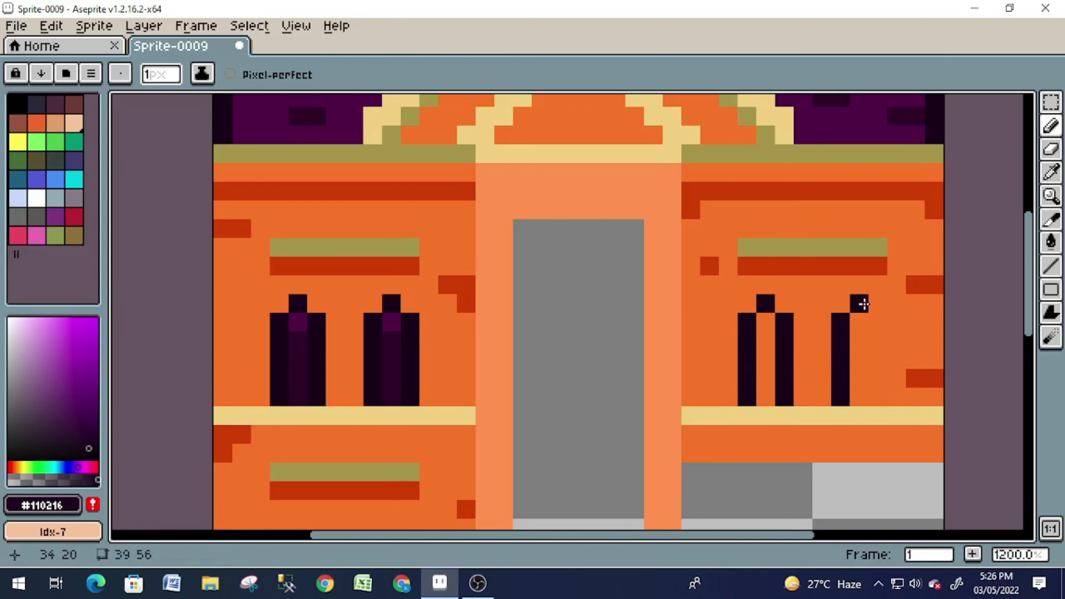
pyautogui.moveTo(878, 313)
pyautogui.mouseDown()
pyautogui.moveTo(877, 403)
pyautogui.moveTo(859, 403)
pyautogui.mouseUp()
pyautogui.moveTo(766, 332); pyautogui.dragTo(766, 403)
# - Paint an olive stripe and a red stripe below the right cream ledge
pyautogui.scroll(-3, 755, 335)
pyautogui.press('x')
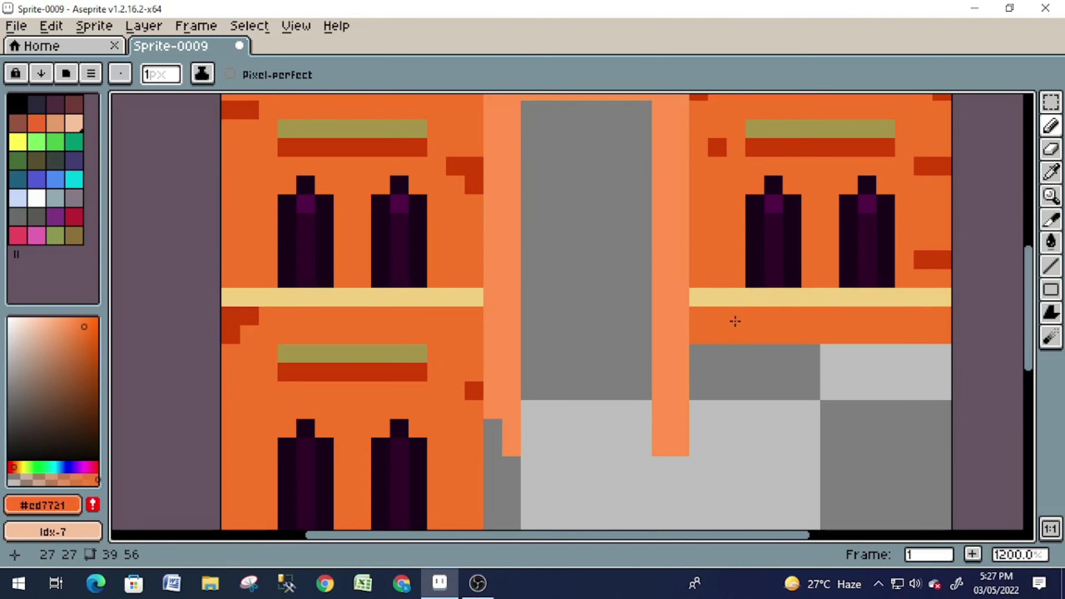
pyautogui.keyDown('alt'); pyautogui.click(820, 129); pyautogui.keyUp('alt')
pyautogui.moveTo(751, 352); pyautogui.dragTo(893, 354)
pyautogui.keyDown('alt'); pyautogui.click(923, 259); pyautogui.keyUp('alt')
pyautogui.moveTo(750, 372); pyautogui.dragTo(880, 368)
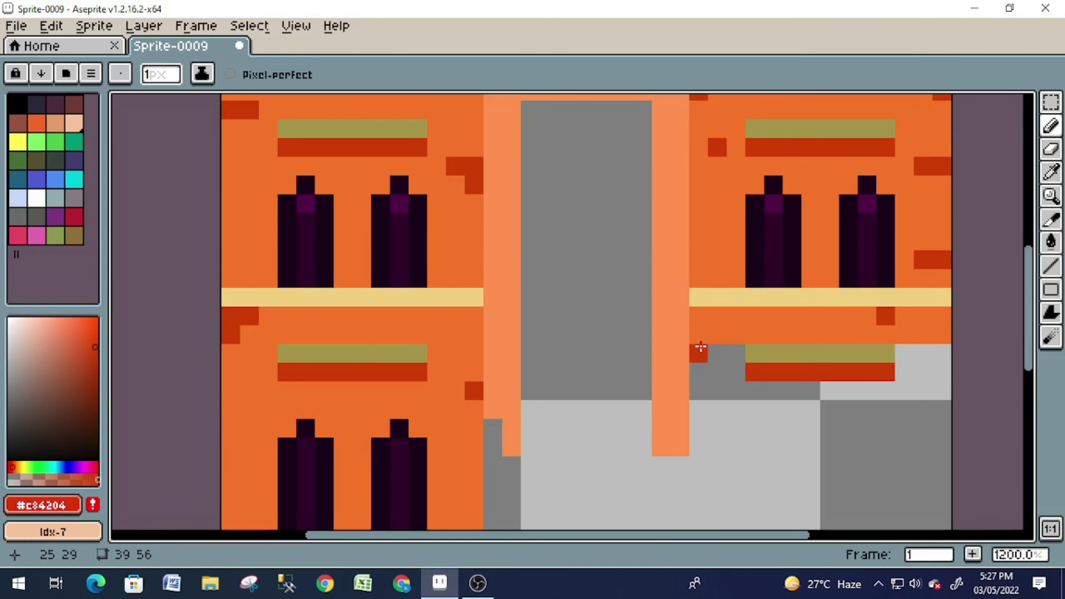
pyautogui.scroll(-2, 701, 347)
# - Paint the right building's grey areas and leftover grey patch orange
pyautogui.scroll(-1, 799, 290)
pyautogui.press('x')
pyautogui.moveTo(691, 251)
pyautogui.mouseDown()
pyautogui.moveTo(690, 388)
pyautogui.moveTo(738, 445)
pyautogui.moveTo(756, 400)
pyautogui.moveTo(920, 392)
pyautogui.mouseUp()
pyautogui.moveTo(901, 269)
pyautogui.mouseDown()
pyautogui.moveTo(940, 284)
pyautogui.moveTo(914, 334)
pyautogui.mouseUp()
pyautogui.keyDown('alt'); pyautogui.click(502, 446); pyautogui.keyUp('alt')
pyautogui.moveTo(502, 447); pyautogui.dragTo(940, 446)
# - Draw two dark lower-right windows and fill their interiors dark purple
pyautogui.keyDown('alt'); pyautogui.click(765, 168); pyautogui.keyUp('alt')
pyautogui.moveTo(746, 327)
pyautogui.mouseDown()
pyautogui.moveTo(751, 431)
pyautogui.moveTo(792, 491)
pyautogui.mouseUp()
pyautogui.scroll(2, 290, 398)
pyautogui.click(773, 397)
pyautogui.hotkey('ctrl', 'z')
pyautogui.click(842, 493)
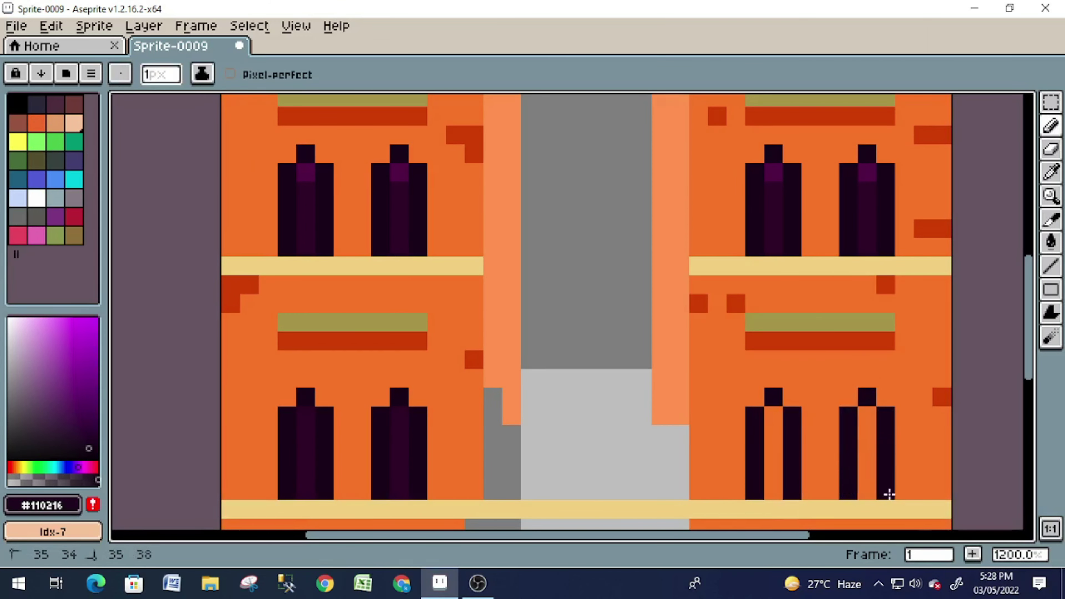
pyautogui.keyDown('alt'); pyautogui.click(390, 419); pyautogui.keyUp('alt')
pyautogui.moveTo(773, 409); pyautogui.dragTo(773, 491)
pyautogui.moveTo(867, 410); pyautogui.dragTo(872, 491)
pyautogui.scroll(-3, 666, 305)
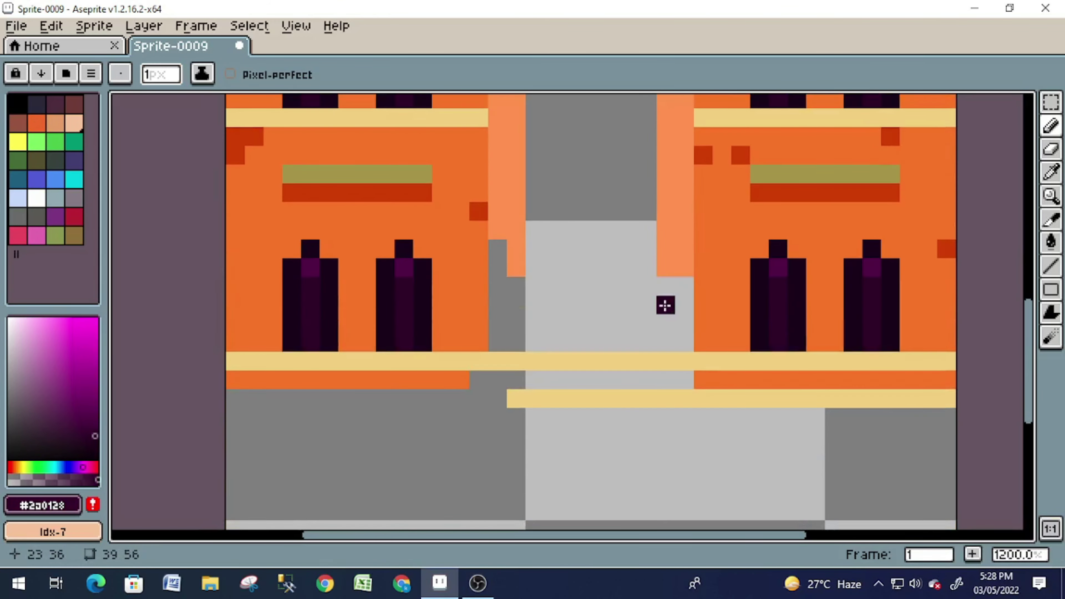
pyautogui.scroll(1, 665, 305)
# - Paint the grey centre column and strip between cream bands light orange
pyautogui.keyDown('alt'); pyautogui.click(449, 297); pyautogui.keyUp('alt')
pyautogui.click(459, 269)
pyautogui.moveTo(663, 238); pyautogui.dragTo(663, 335)
pyautogui.scroll(-1, 529, 303)
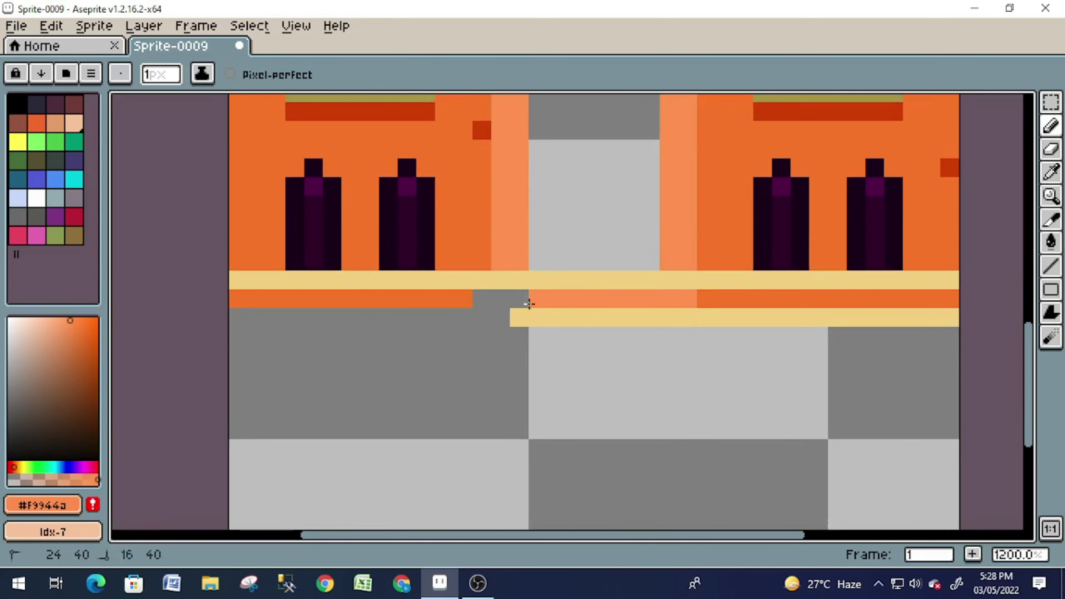
pyautogui.moveTo(529, 303); pyautogui.dragTo(529, 514)
pyautogui.scroll(-1, 558, 392)
pyautogui.moveTo(559, 392); pyautogui.dragTo(647, 355)
pyautogui.scroll(-2, 685, 357)
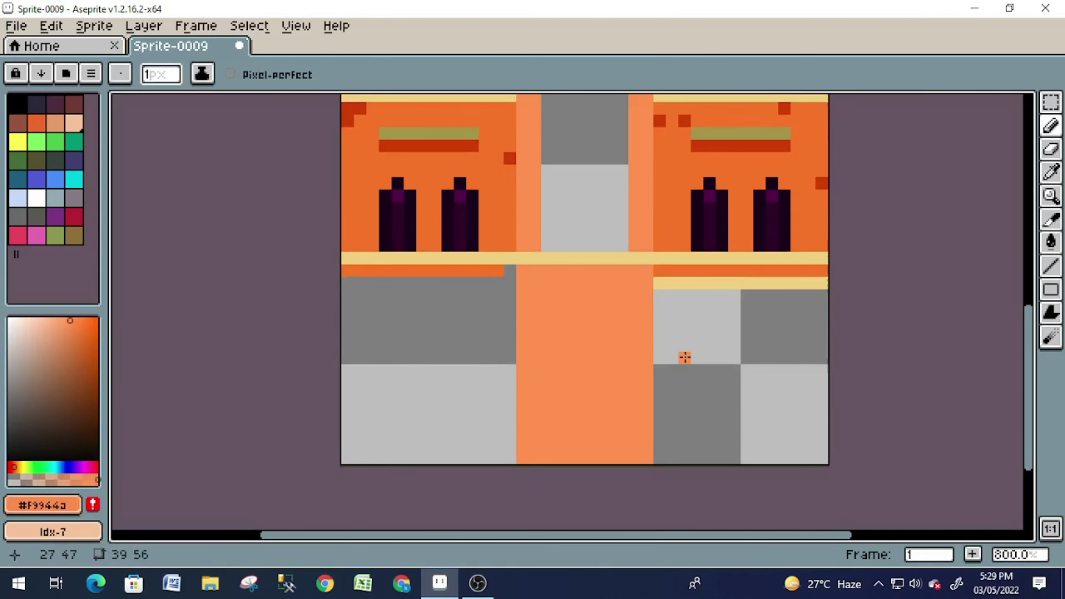
# - Paint a cream band along the bottom edge and an orange row beneath the strip
pyautogui.keyDown('alt'); pyautogui.click(687, 283); pyautogui.keyUp('alt')
pyautogui.moveTo(659, 456); pyautogui.dragTo(250, 456)
pyautogui.keyDown('alt'); pyautogui.click(380, 272); pyautogui.keyUp('alt')
pyautogui.moveTo(380, 283); pyautogui.dragTo(520, 294)
# - Cover the left grey block and right checkered area orange using a 5px brush
pyautogui.press('v')
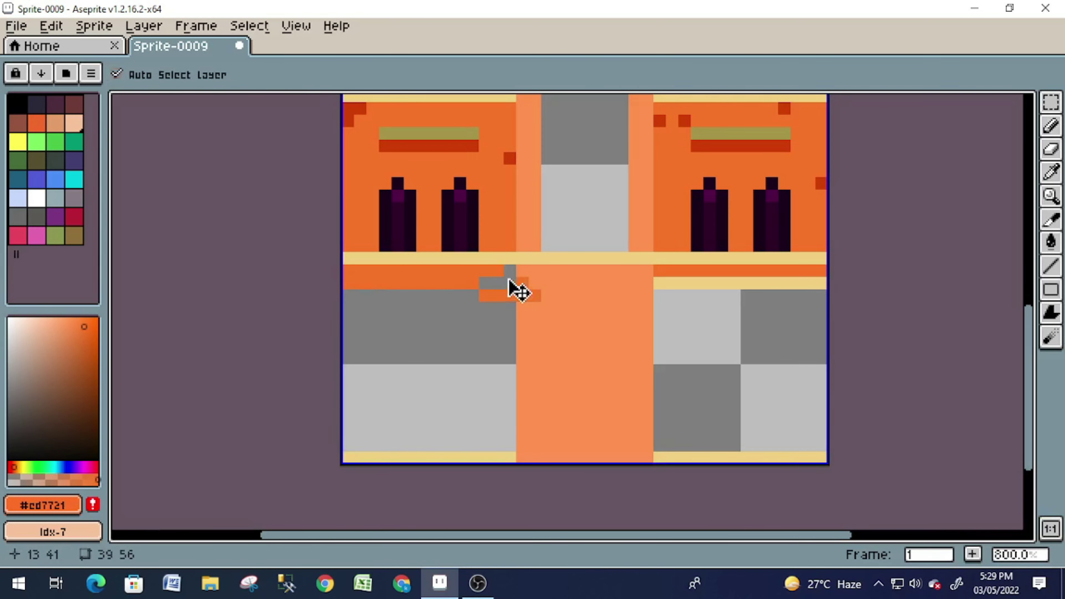
pyautogui.press('b')
pyautogui.moveTo(492, 445); pyautogui.dragTo(348, 298)
pyautogui.moveTo(409, 372); pyautogui.dragTo(454, 352)
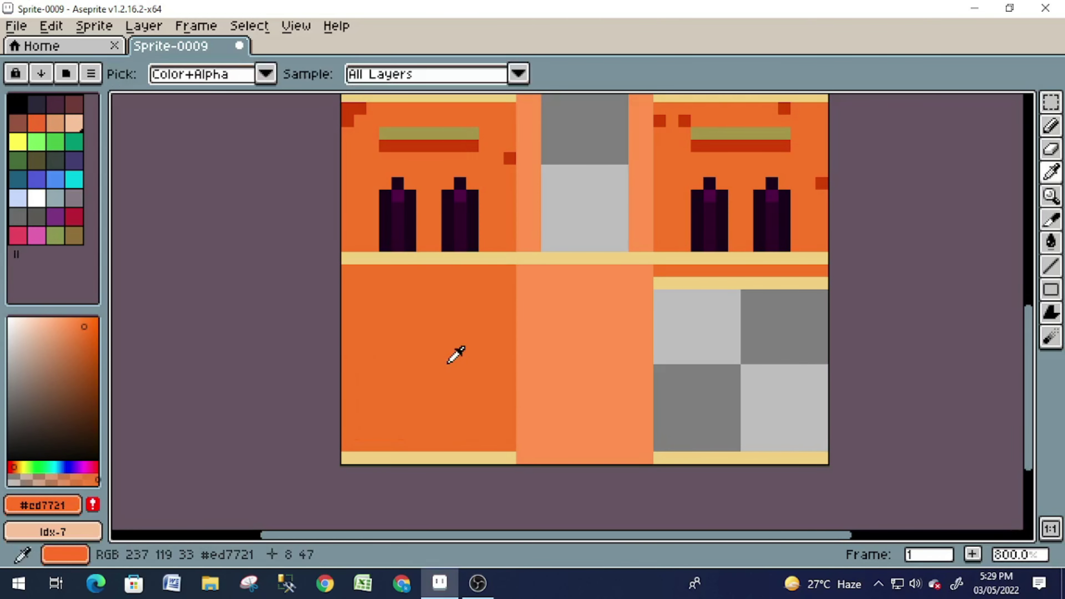
pyautogui.press('+')
pyautogui.press('+')
pyautogui.press('+')
pyautogui.moveTo(670, 297)
pyautogui.mouseDown()
pyautogui.moveTo(766, 361)
pyautogui.moveTo(799, 415)
pyautogui.mouseUp()
pyautogui.press('-')
pyautogui.press('-')
pyautogui.press('-')
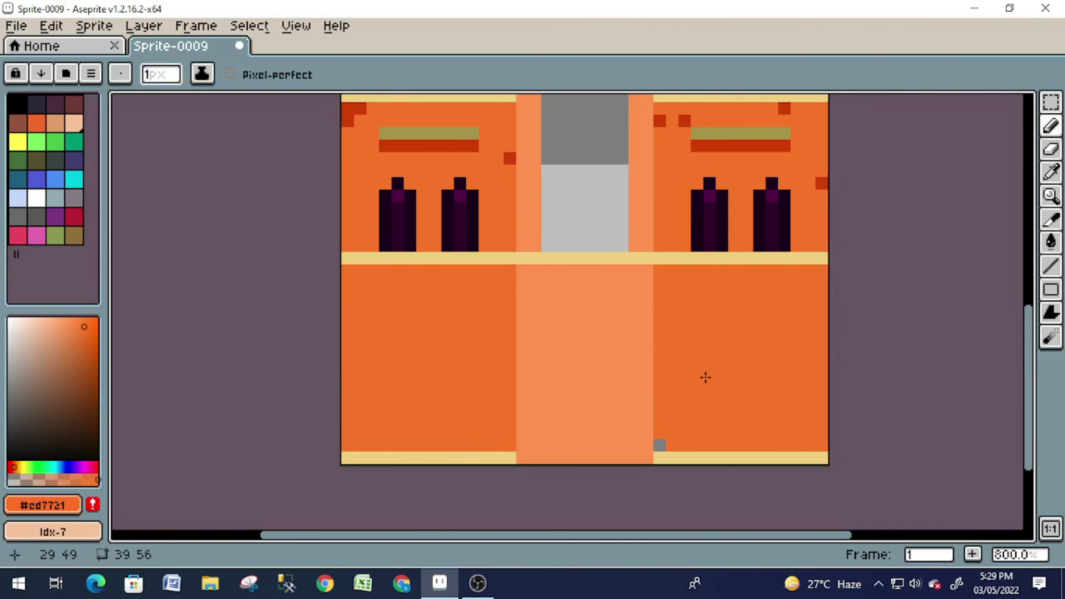
pyautogui.scroll(5, 709, 319)
pyautogui.scroll(5, 509, 200)
pyautogui.keyDown('alt'); pyautogui.click(509, 199); pyautogui.keyUp('alt')
pyautogui.moveTo(638, 251)
pyautogui.mouseDown()
pyautogui.moveTo(604, 248)
pyautogui.moveTo(597, 352)
pyautogui.moveTo(561, 468)
pyautogui.mouseUp()
# - Draw a cream side column down the grey central panel
pyautogui.keyDown('alt'); pyautogui.click(600, 200); pyautogui.keyUp('alt')
pyautogui.click(635, 275)
pyautogui.hotkey('ctrl', 'z')
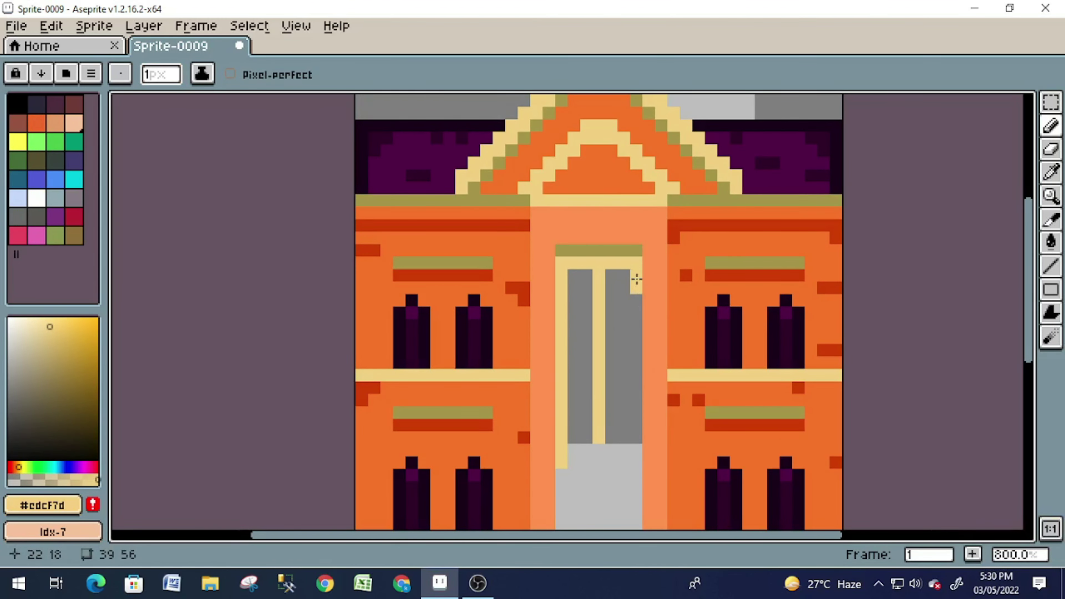
pyautogui.keyDown('shift'); pyautogui.click(635, 474); pyautogui.keyUp('shift')
pyautogui.scroll(-3, 634, 473)
pyautogui.moveTo(642, 339); pyautogui.dragTo(608, 361)
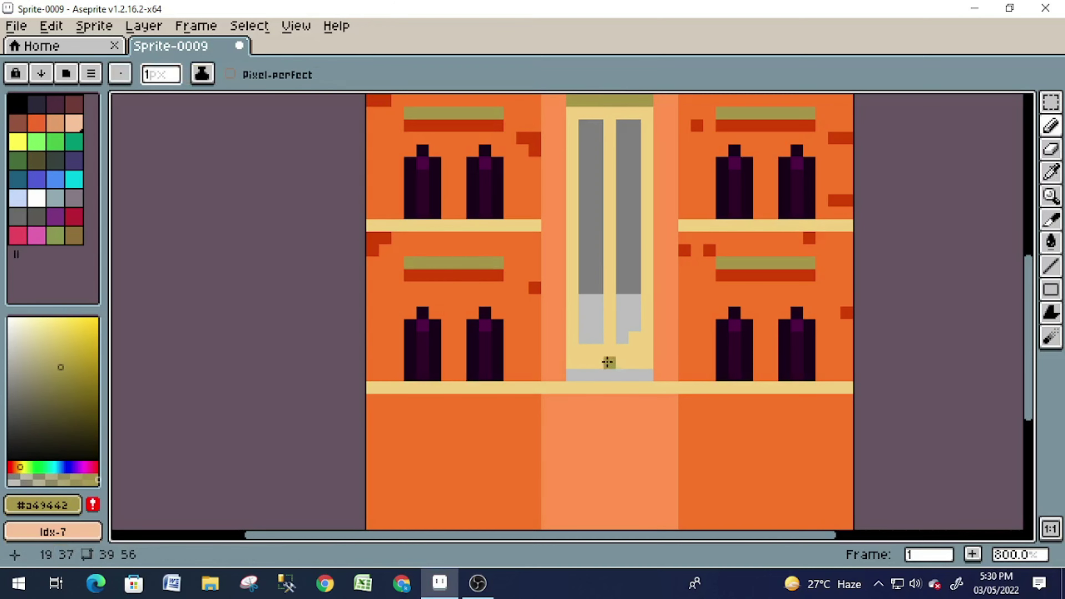
# - Complete the cream frame and dividers, including a cream line along the panel bottom
pyautogui.scroll(3, 608, 361)
pyautogui.moveTo(573, 202); pyautogui.dragTo(665, 352)
pyautogui.scroll(-3, 666, 352)
pyautogui.moveTo(592, 294); pyautogui.dragTo(704, 369)
pyautogui.moveTo(578, 444); pyautogui.dragTo(653, 444)
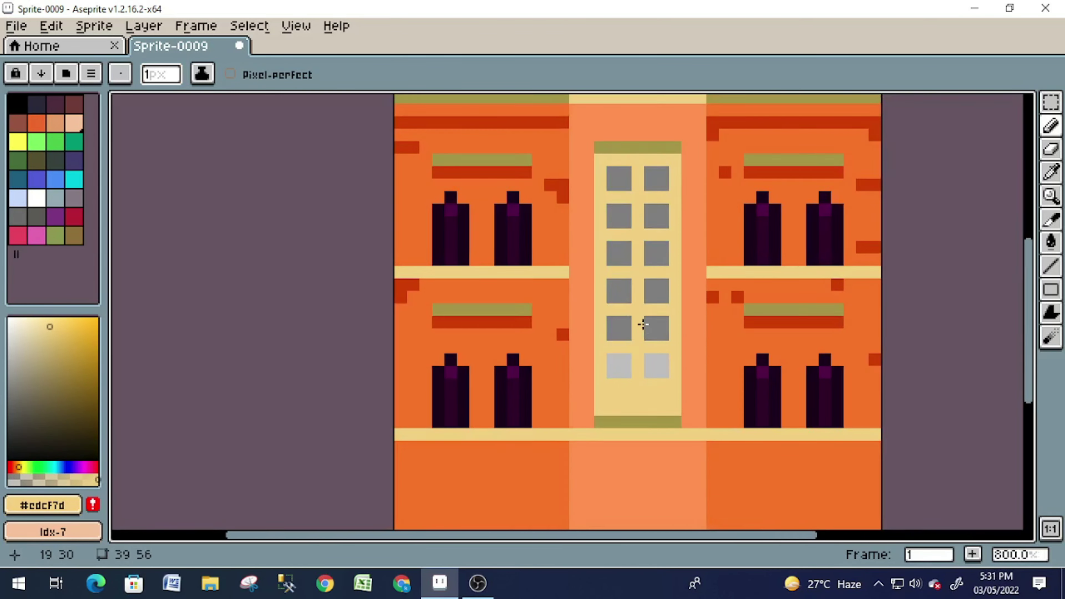
pyautogui.scroll(-2, 642, 326)
pyautogui.scroll(1, 642, 388)
pyautogui.scroll(1, 668, 375)
# - Fill the panel's small window panes with light-blue glass and white tops
pyautogui.click(17, 198)
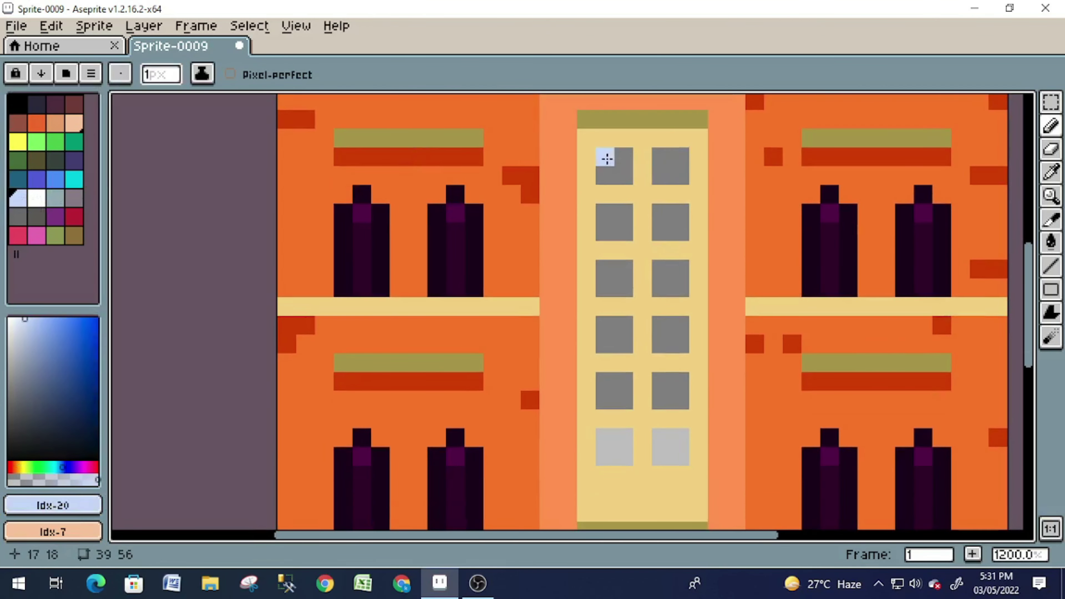
pyautogui.click(620, 174)
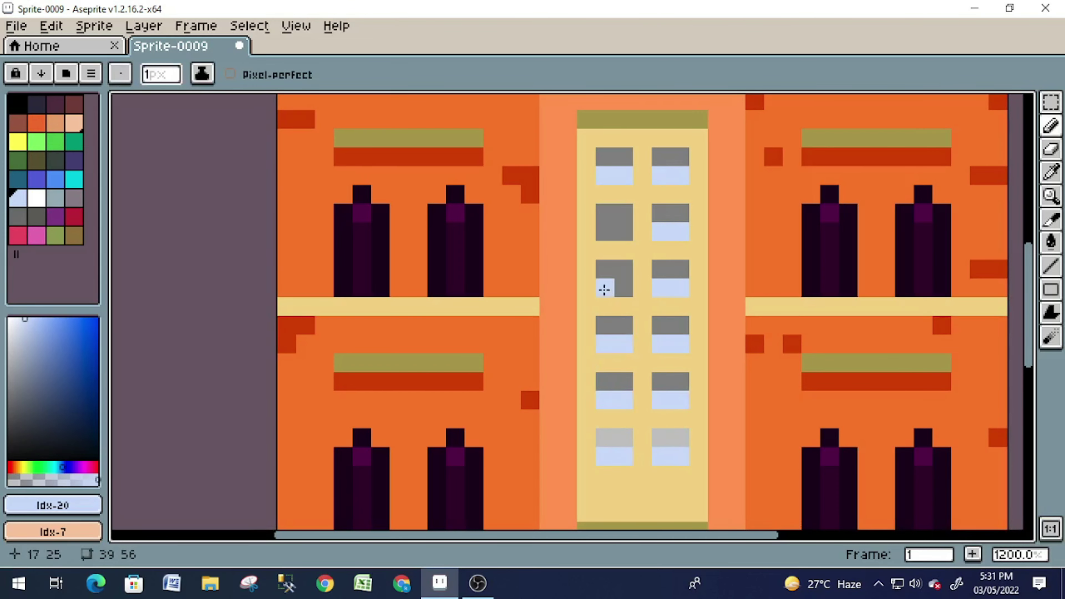
pyautogui.moveTo(604, 289); pyautogui.dragTo(614, 232)
pyautogui.click(36, 197)
pyautogui.moveTo(604, 157); pyautogui.dragTo(630, 215)
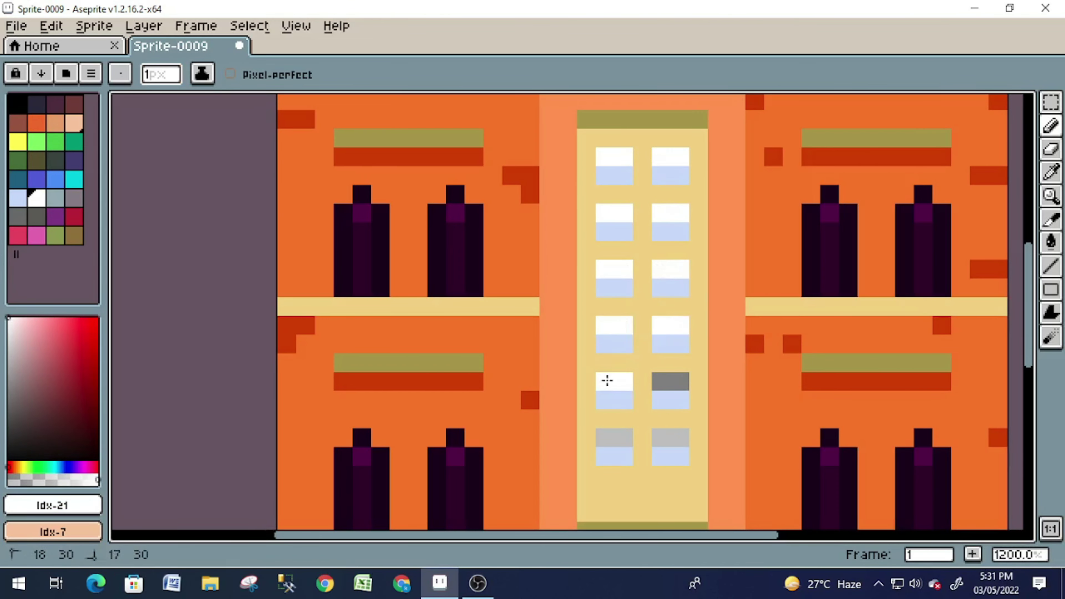
pyautogui.moveTo(607, 381); pyautogui.dragTo(679, 438)
pyautogui.scroll(-1, 641, 356)
pyautogui.scroll(-5, 675, 257)
pyautogui.keyDown('alt'); pyautogui.click(595, 290); pyautogui.keyUp('alt')
# - Paint a red lintel line above the ground floor
pyautogui.scroll(-5, 460, 200)
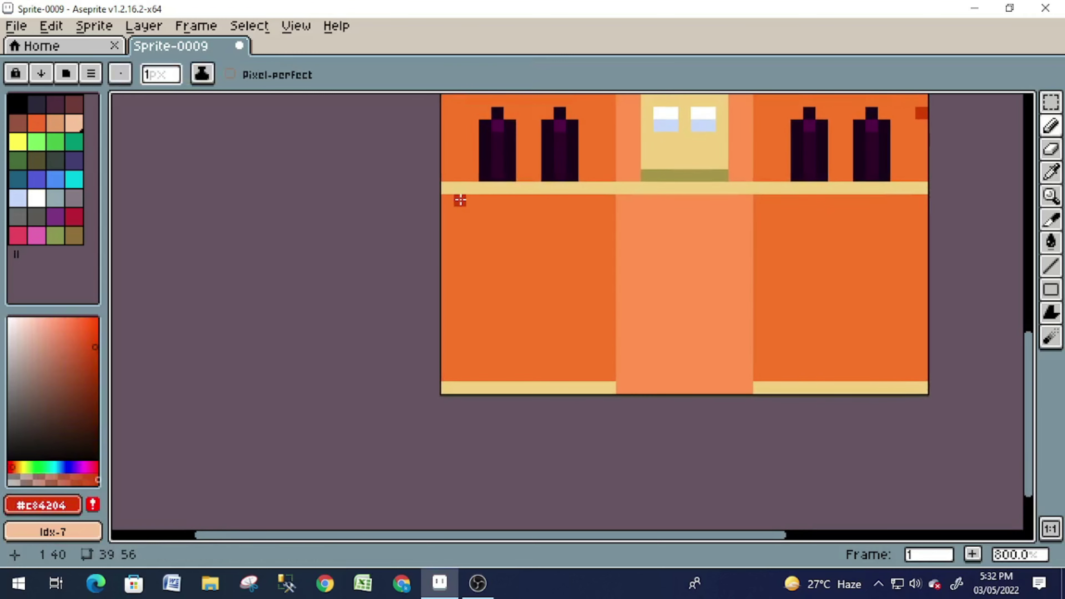
pyautogui.scroll(3, 696, 235)
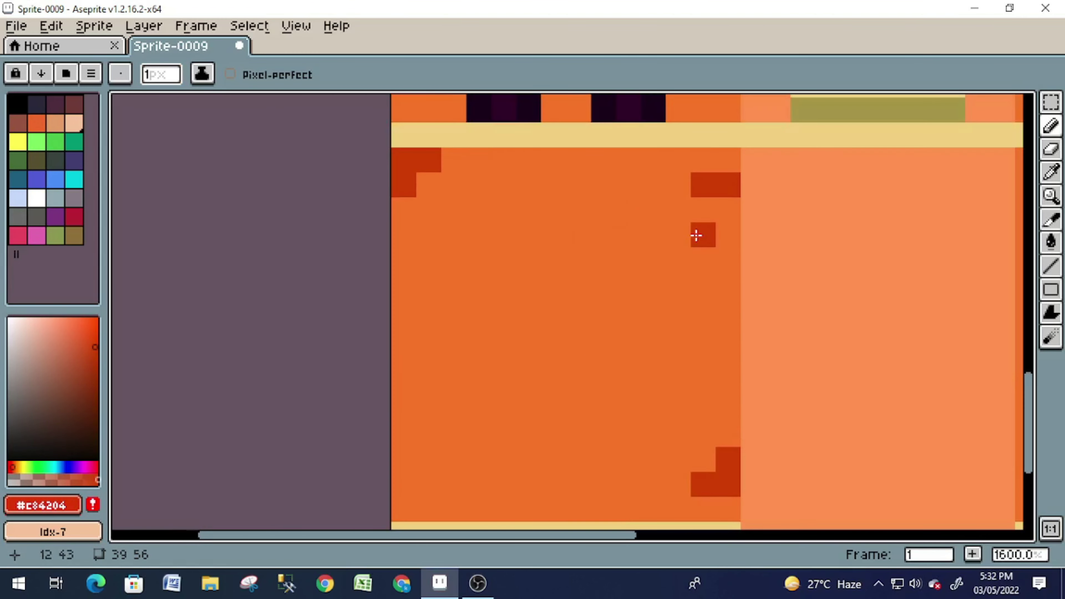
pyautogui.moveTo(686, 240)
pyautogui.mouseDown()
pyautogui.moveTo(474, 233)
pyautogui.moveTo(654, 209)
pyautogui.mouseUp()
pyautogui.keyDown('alt'); pyautogui.click(860, 99); pyautogui.keyUp('alt')
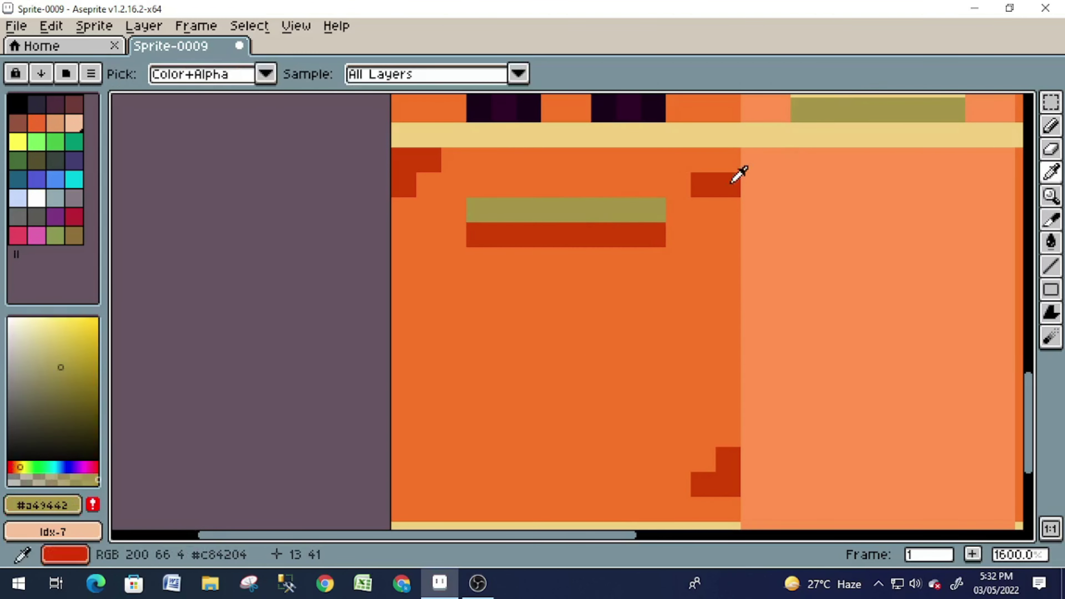
# - Draw dark ground-floor window columns with dark purple centres
pyautogui.keyDown('alt'); pyautogui.click(504, 109); pyautogui.keyUp('alt')
pyautogui.scroll(-1, 610, 209)
pyautogui.moveTo(511, 285)
pyautogui.mouseDown()
pyautogui.moveTo(512, 437)
pyautogui.moveTo(544, 302)
pyautogui.moveTo(530, 266)
pyautogui.mouseUp()
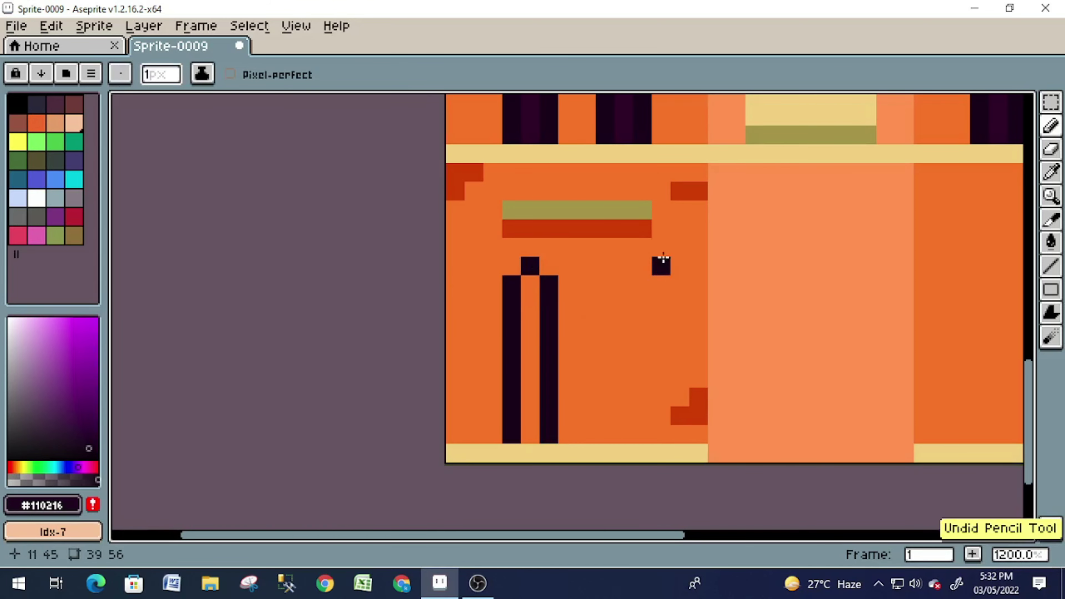
pyautogui.moveTo(641, 279); pyautogui.dragTo(641, 437)
pyautogui.moveTo(605, 281); pyautogui.dragTo(609, 322)
pyautogui.moveTo(624, 277); pyautogui.dragTo(625, 436)
pyautogui.moveTo(530, 279); pyautogui.dragTo(530, 436)
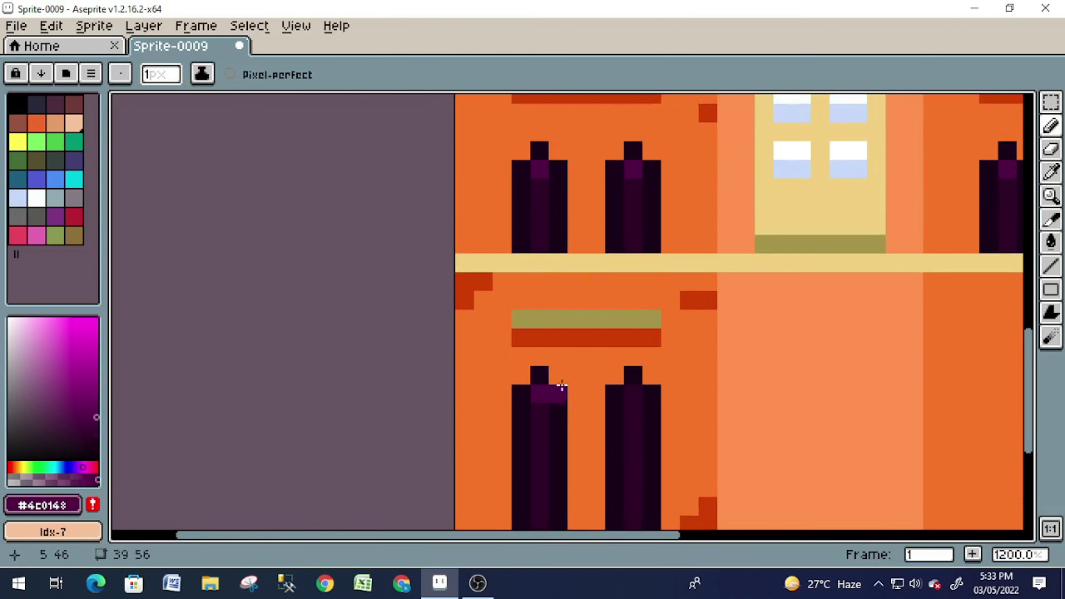
# - Outline the front door frame in dark brown with thickened sides
pyautogui.hscroll(3, 668, 308)
pyautogui.click(78, 116)
pyautogui.click(67, 417)
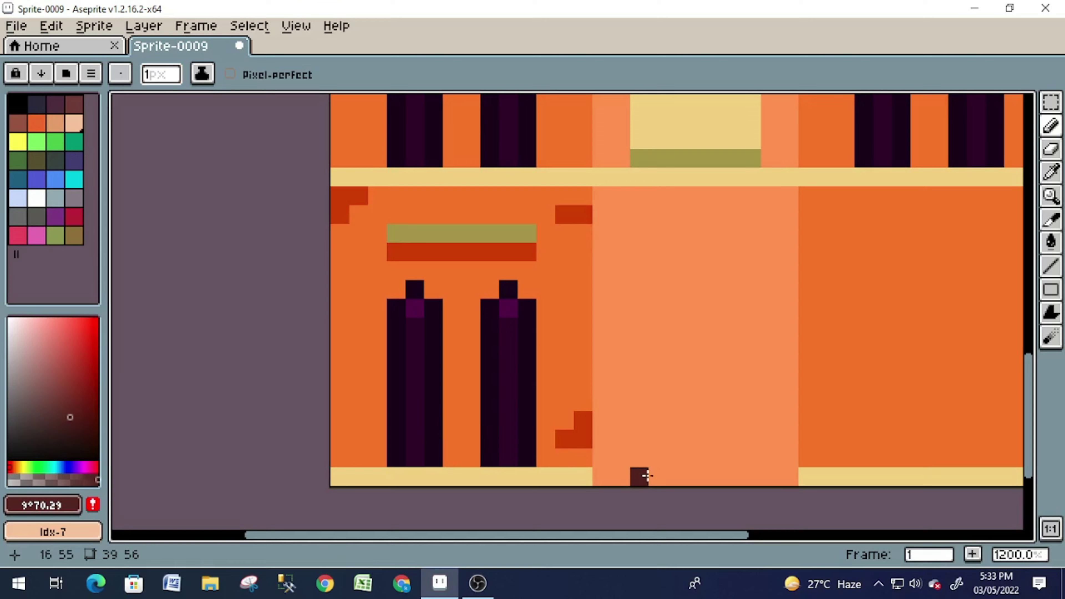
pyautogui.moveTo(647, 475)
pyautogui.mouseDown()
pyautogui.moveTo(749, 274)
pyautogui.moveTo(745, 474)
pyautogui.mouseUp()
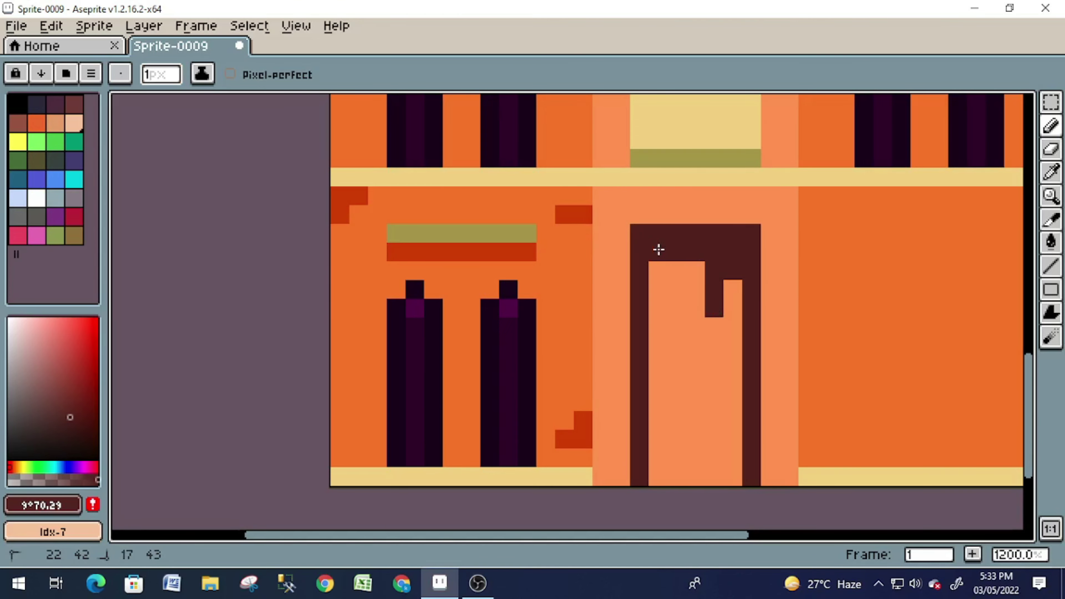
pyautogui.moveTo(733, 252); pyautogui.dragTo(733, 478)
pyautogui.moveTo(657, 478)
pyautogui.mouseDown()
pyautogui.moveTo(657, 252)
pyautogui.moveTo(711, 219)
pyautogui.moveTo(705, 247)
pyautogui.mouseUp()
# - Add pale blue glass to the door, with dark brown panels and shaded corners
pyautogui.click(37, 198)
pyautogui.moveTo(689, 310); pyautogui.dragTo(689, 428)
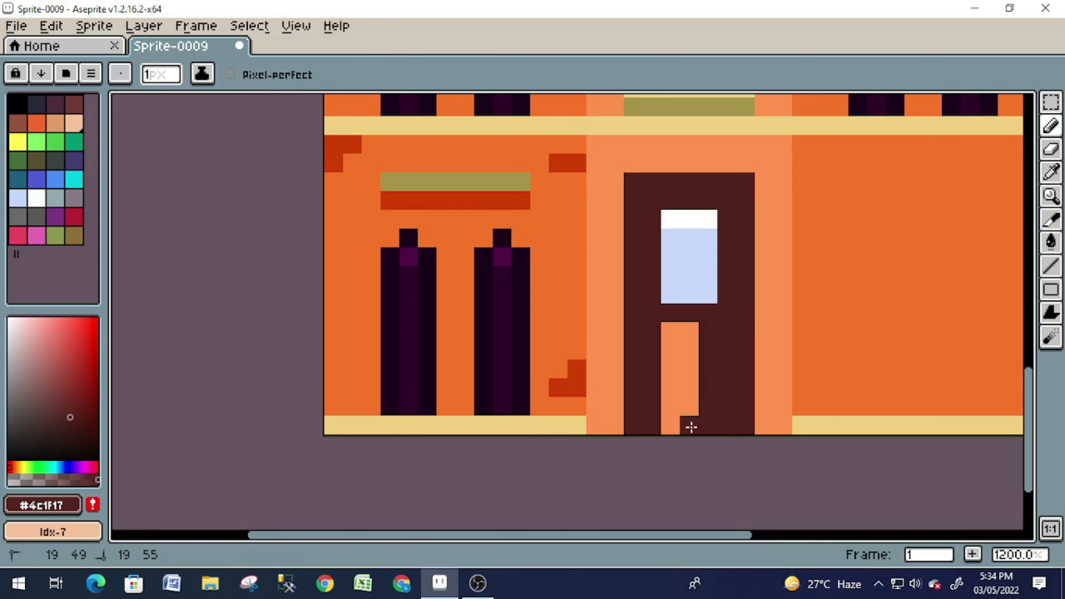
pyautogui.scroll(-3, 707, 268)
pyautogui.scroll(3, 707, 268)
pyautogui.moveTo(692, 378); pyautogui.dragTo(739, 386)
pyautogui.moveTo(675, 356)
pyautogui.mouseDown()
pyautogui.moveTo(785, 265)
pyautogui.moveTo(763, 361)
pyautogui.moveTo(705, 229)
pyautogui.moveTo(673, 237)
pyautogui.moveTo(804, 268)
pyautogui.mouseUp()
pyautogui.click(775, 236)
pyautogui.click(767, 424)
# - Paint a red lintel, red brick accents and an olive stripe on the right wall
pyautogui.scroll(-2, 760, 419)
pyautogui.scroll(2, 255, 262)
pyautogui.keyDown('alt'); pyautogui.click(260, 261); pyautogui.keyUp('alt')
pyautogui.moveTo(841, 230); pyautogui.dragTo(858, 212)
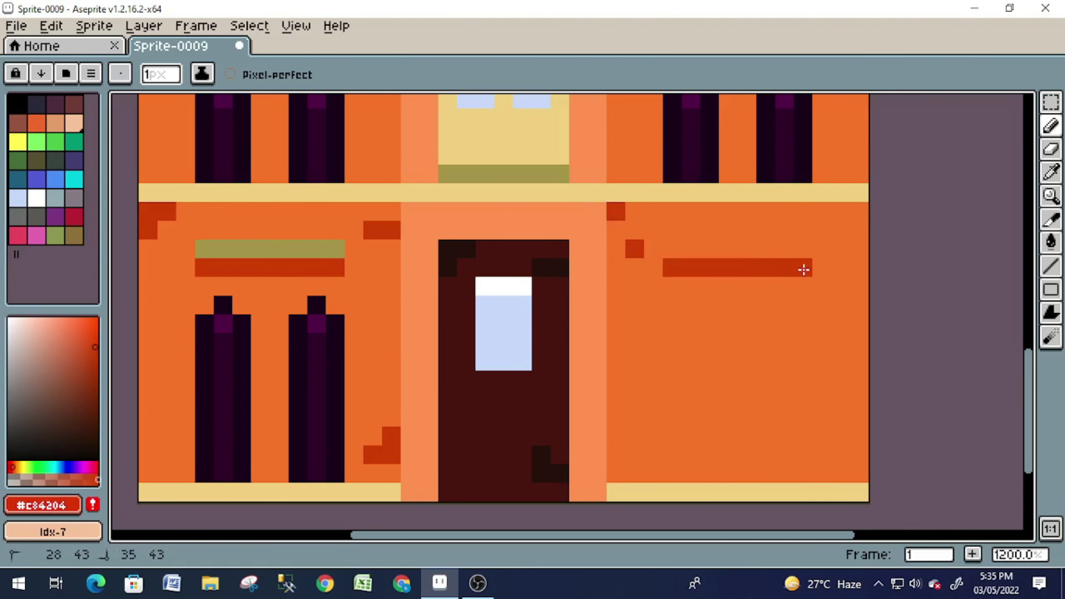
pyautogui.keyDown('alt'); pyautogui.click(269, 249); pyautogui.keyUp('alt')
pyautogui.moveTo(670, 249); pyautogui.dragTo(803, 248)
pyautogui.keyDown('alt'); pyautogui.click(783, 273); pyautogui.keyUp('alt')
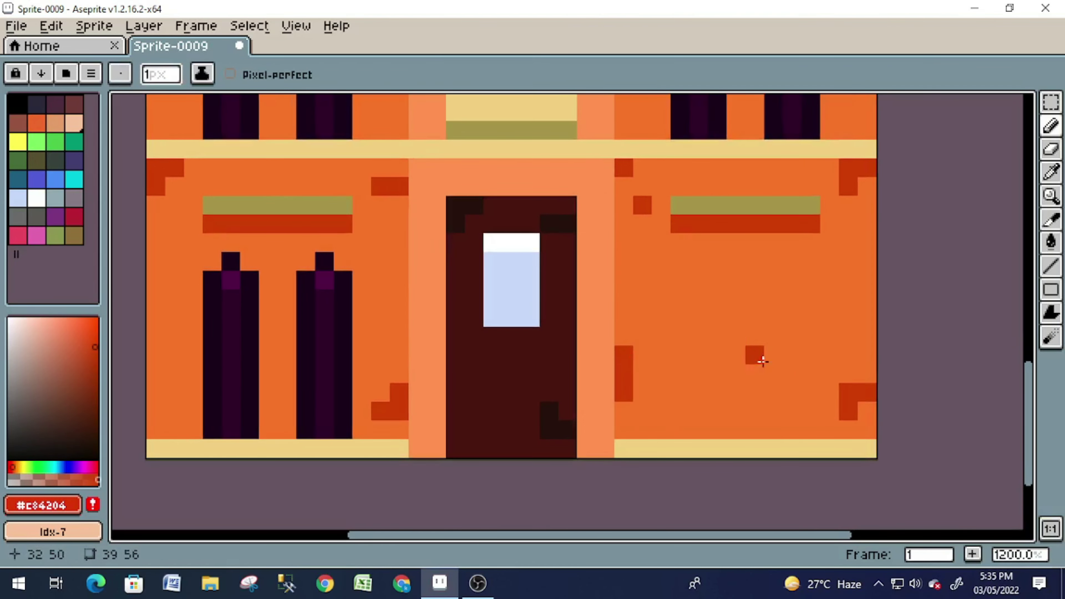
# - Draw and fill two dark purple windows on the lower-right wall
pyautogui.moveTo(679, 432)
pyautogui.mouseDown()
pyautogui.moveTo(713, 328)
pyautogui.moveTo(717, 432)
pyautogui.mouseUp()
pyautogui.keyDown('alt'); pyautogui.click(700, 332); pyautogui.keyUp('alt')
pyautogui.keyDown('alt'); pyautogui.click(793, 122); pyautogui.keyUp('alt')
pyautogui.moveTo(811, 307); pyautogui.dragTo(811, 436)
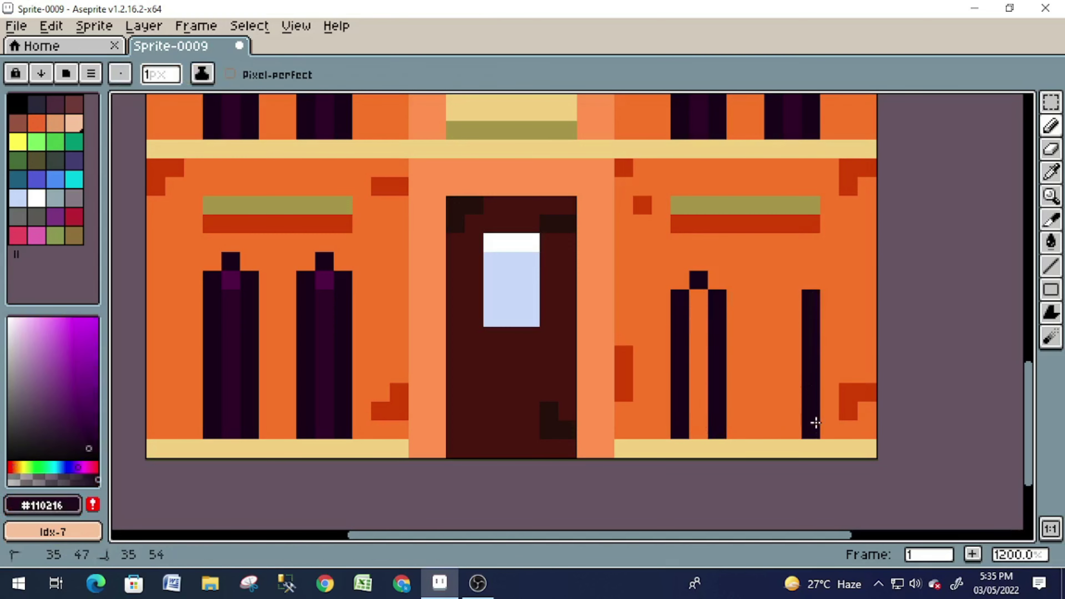
pyautogui.moveTo(773, 289); pyautogui.dragTo(774, 436)
pyautogui.moveTo(699, 290); pyautogui.dragTo(701, 385)
pyautogui.scroll(-5, 605, 305)
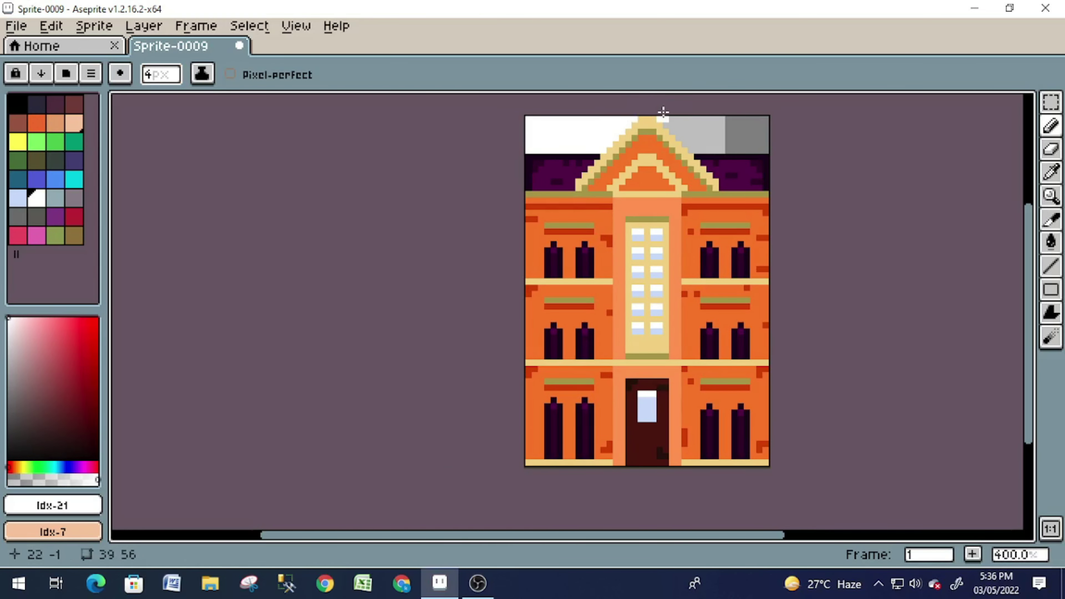
# - Paint the grey row along the sprite's top edge white with a 1-pixel brush
pyautogui.moveTo(663, 113); pyautogui.dragTo(687, 134)
pyautogui.press('-')
pyautogui.moveTo(437, 208); pyautogui.dragTo(343, 207)
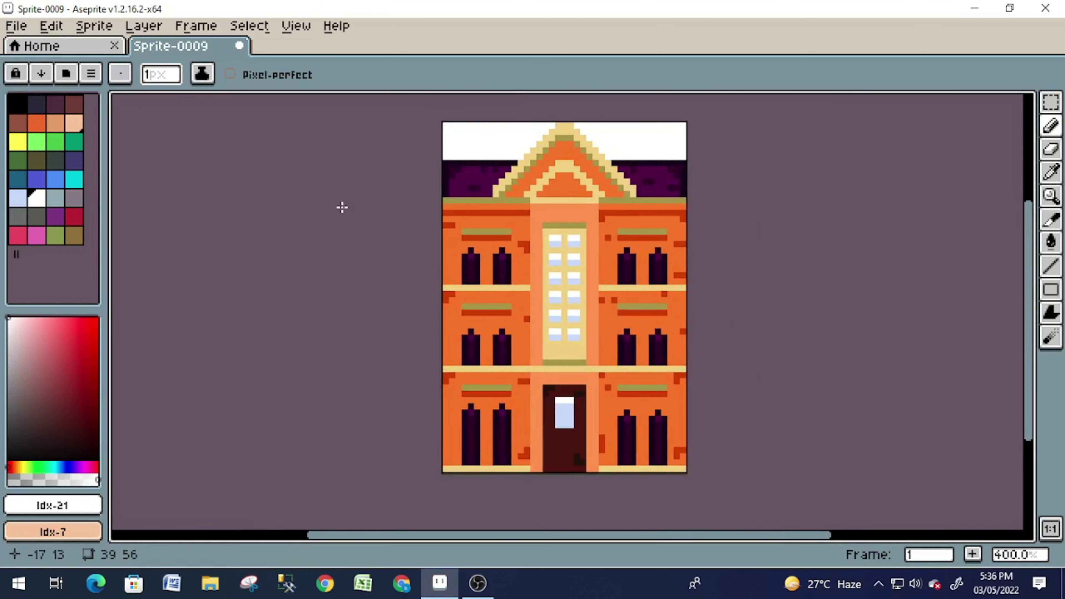